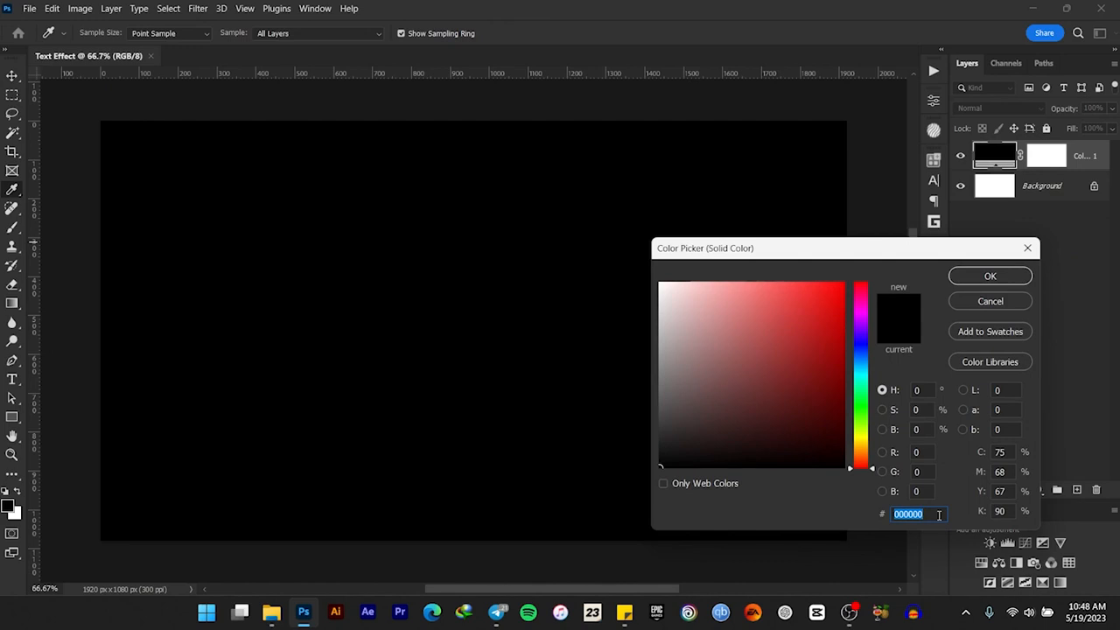
Set the solid color fill layer to hex 0c0c0c
text(0c0c0c)
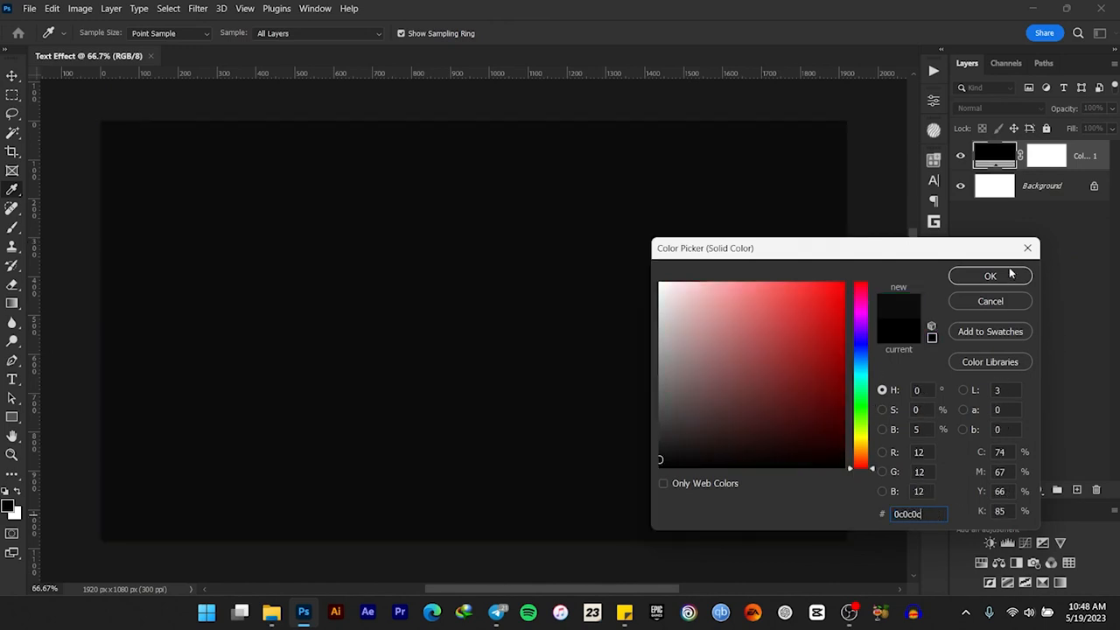
click(989, 275)
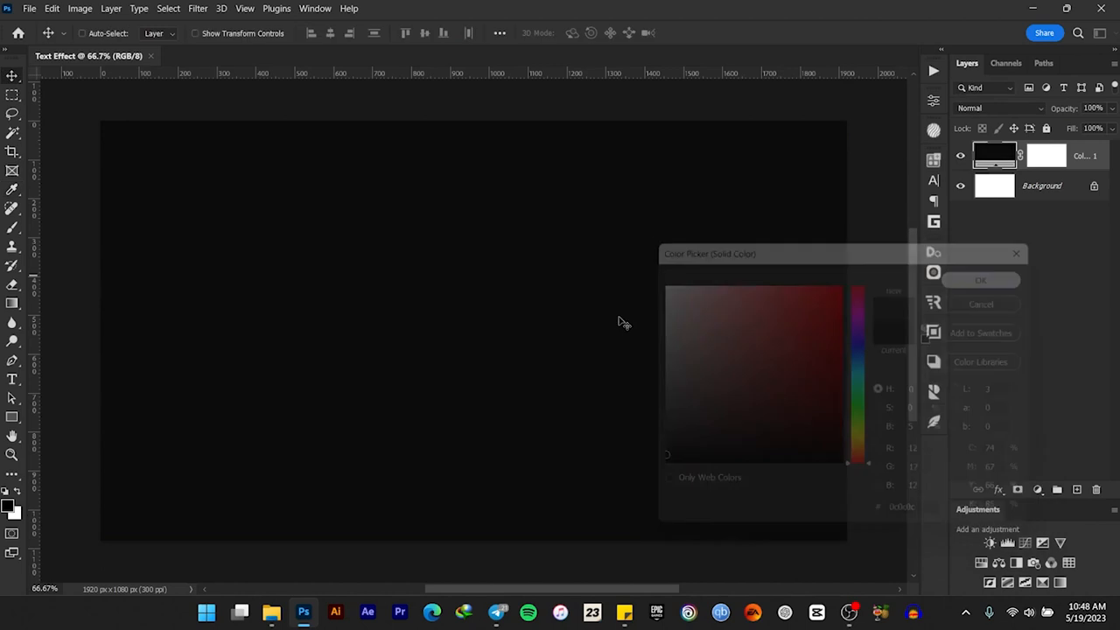
Add the white text BLESSED in Gotham Black near the middle of the canvas
click(12, 381)
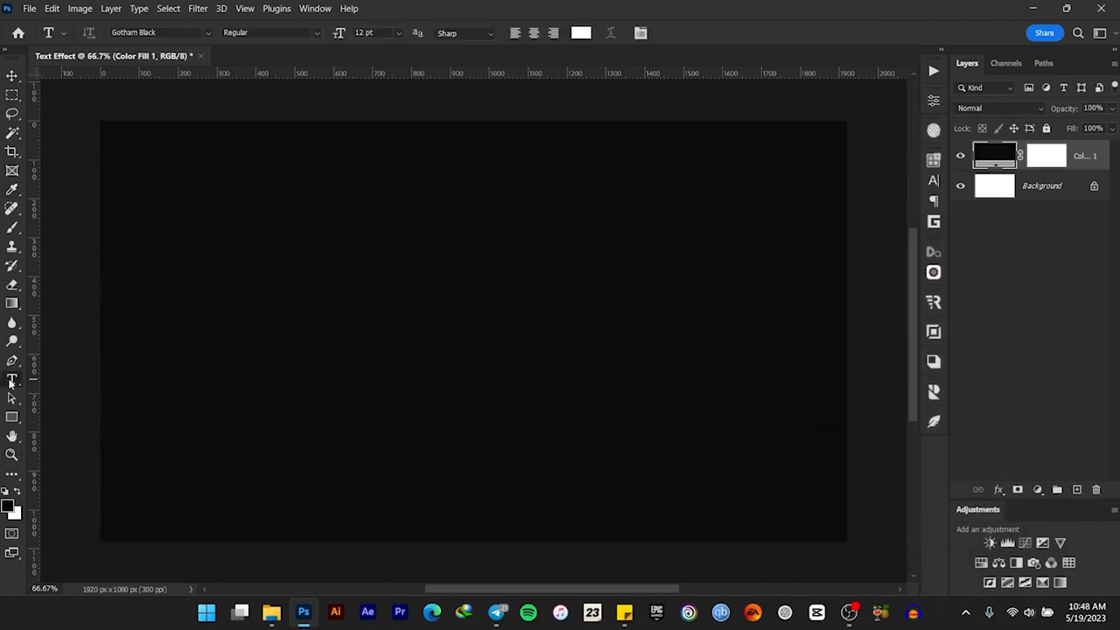
click(402, 322)
text(BLESSED)
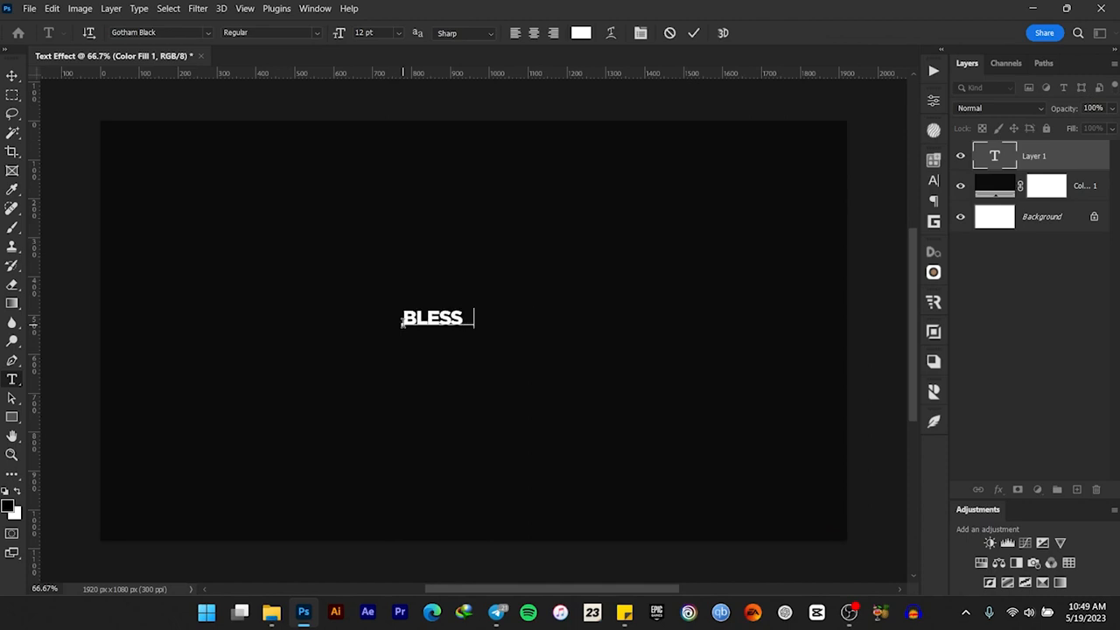
click(693, 33)
Scale the BLESSED text up proportionally to about 479% of its size
click(12, 75)
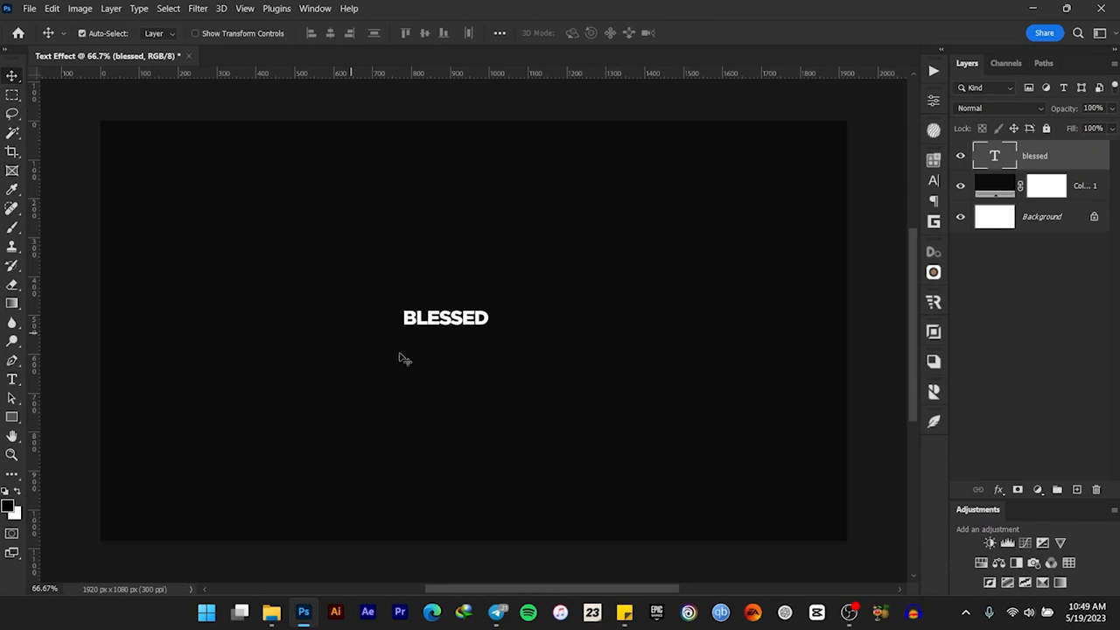
key(ctrl+t)
drag(488, 318, 653, 299)
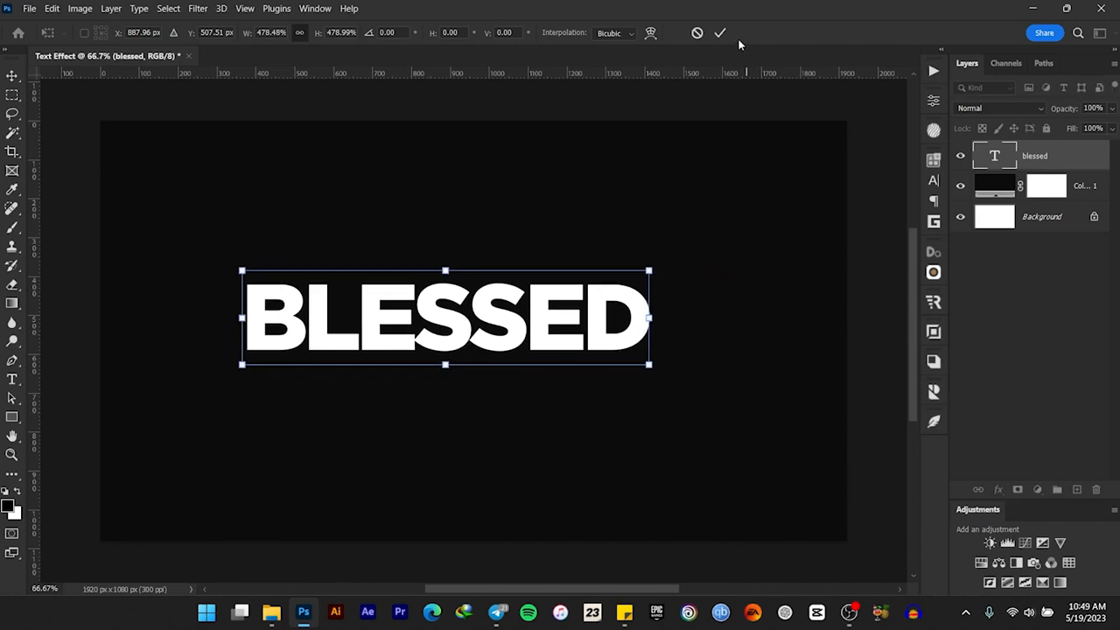
click(719, 32)
Center the BLESSED text horizontally and vertically on the canvas, leaving no selection active
key(ctrl+a)
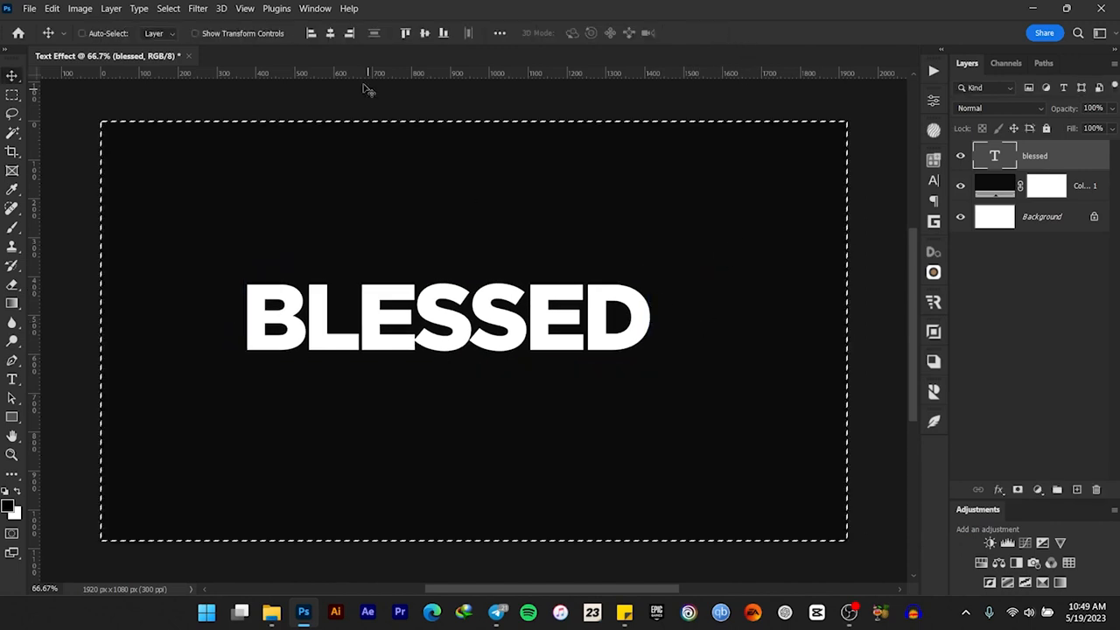
click(330, 32)
click(425, 32)
key(ctrl+d)
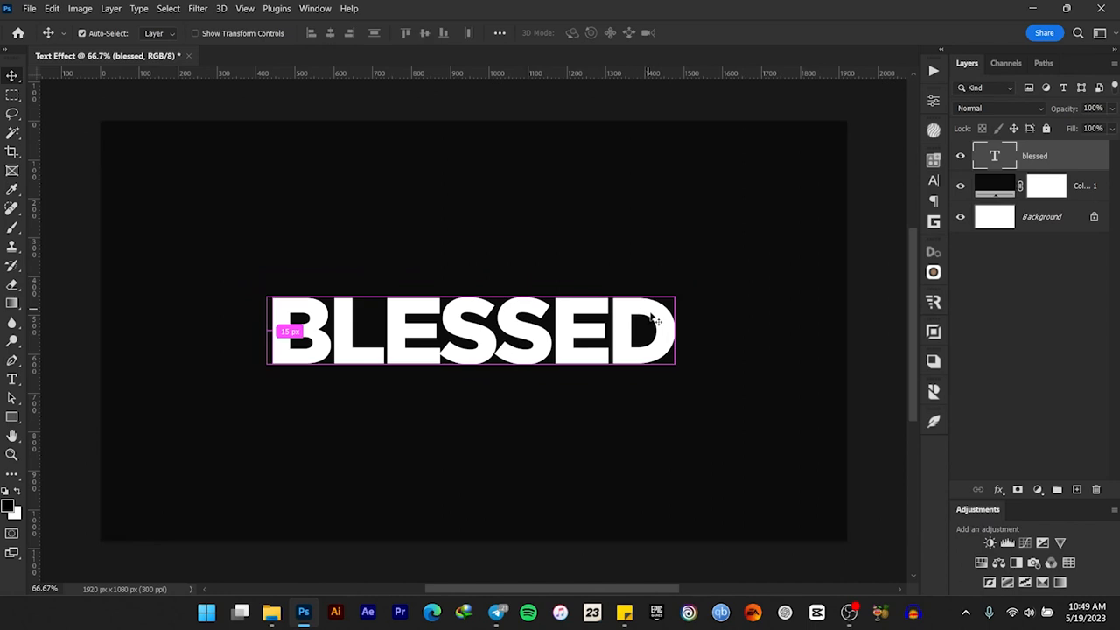
Enlarge the centered BLESSED text proportionally to about 109%
key(ctrl+t)
drag(673, 283, 691, 275)
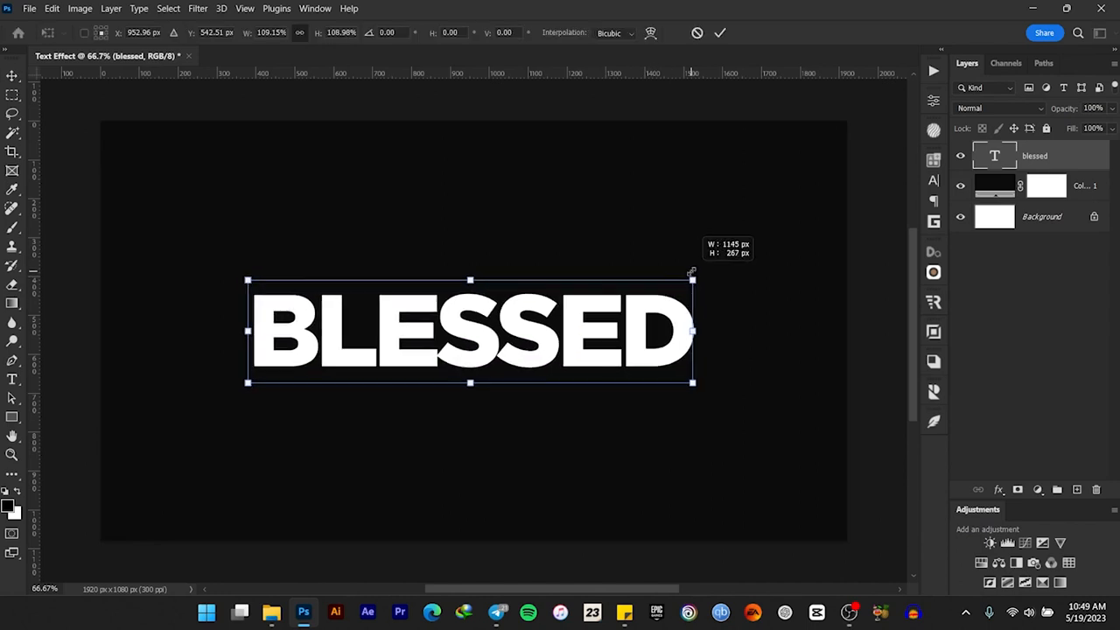
click(720, 33)
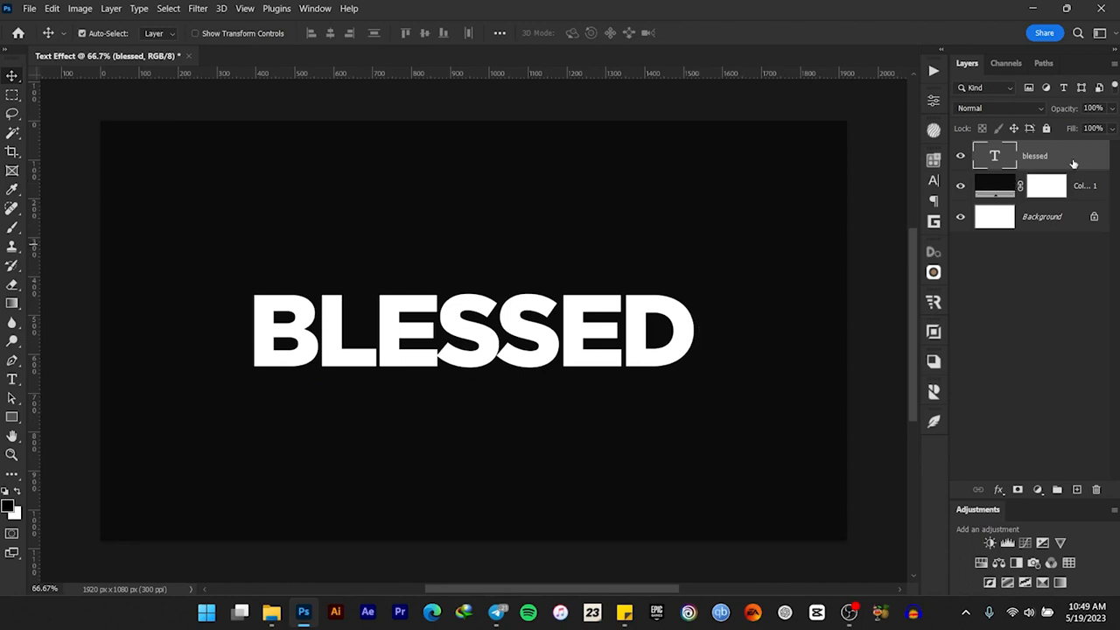
Duplicate the text layer and move the lower text layer straight down, partly overlapping the original word
key(ctrl+j)
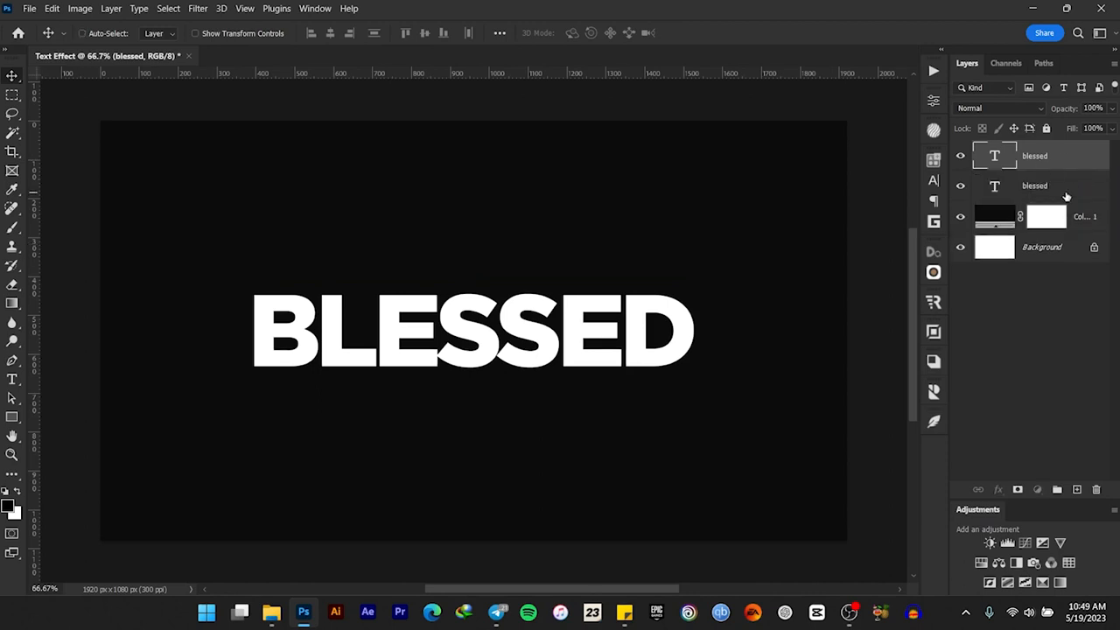
click(1071, 192)
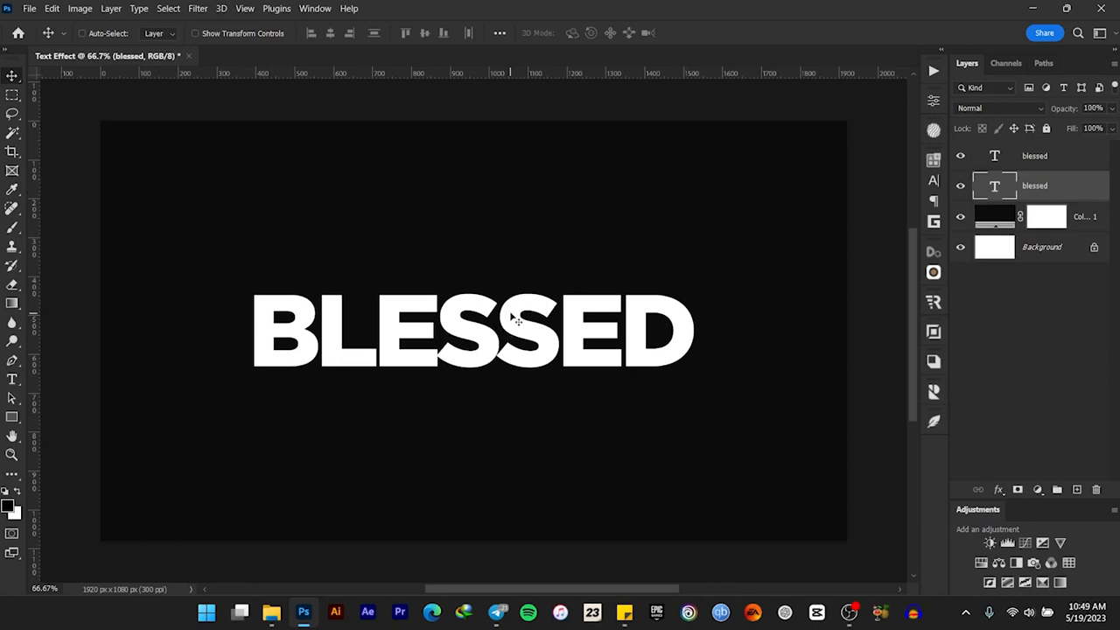
drag(516, 320, 519, 360)
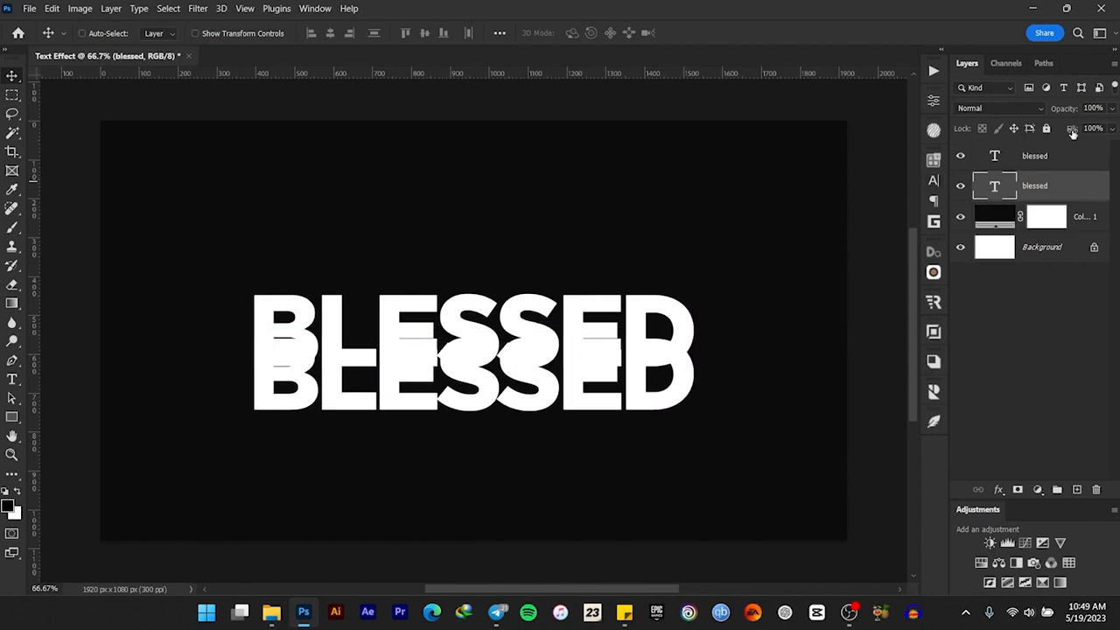
Turn the lower text layer into an outline with 0% fill and a white 3 px outside stroke, and collapse its effects
drag(1073, 133, 817, 143)
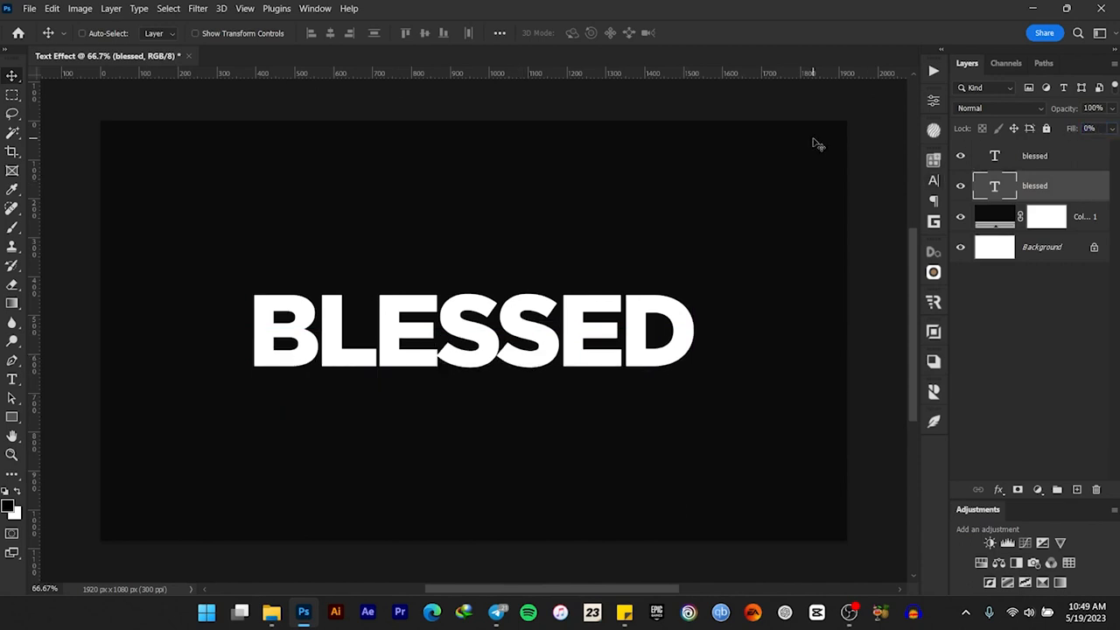
click(1000, 490)
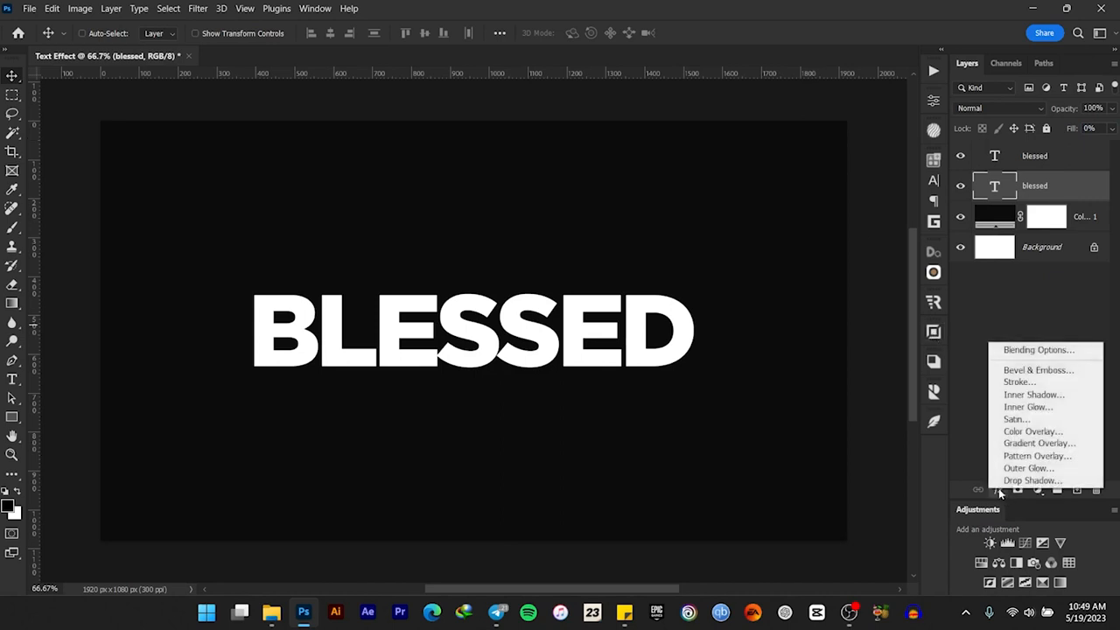
click(1037, 381)
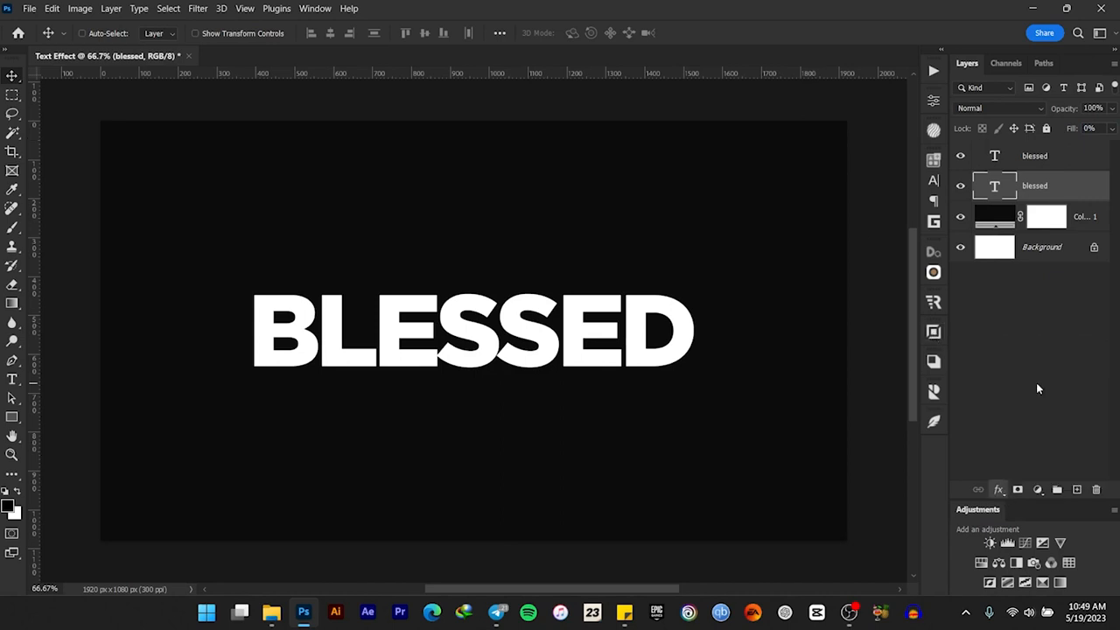
drag(727, 123, 946, 132)
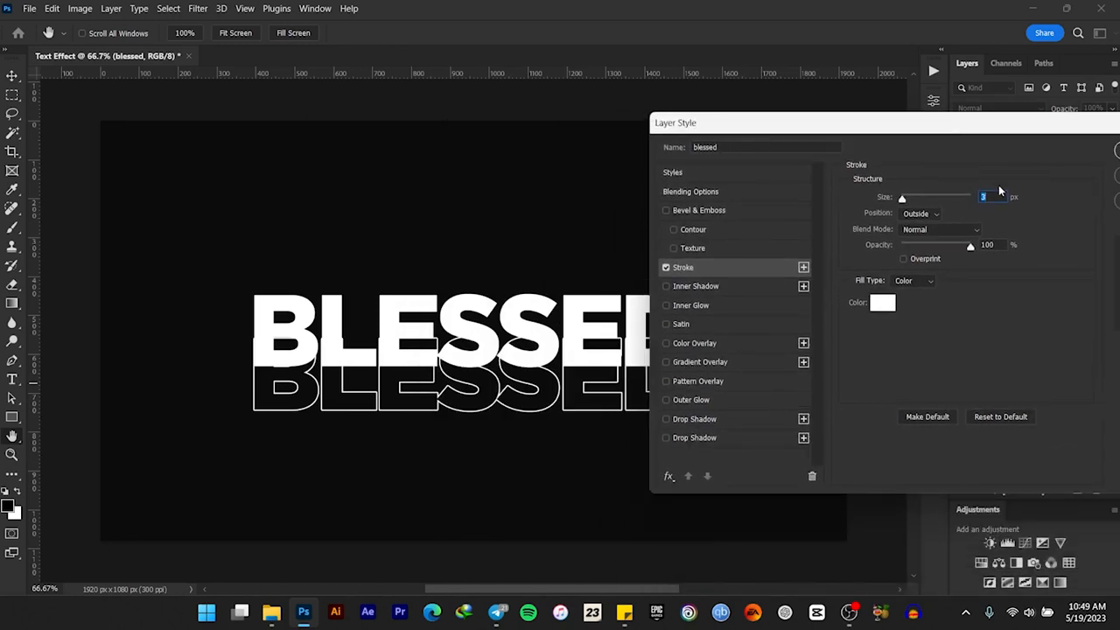
drag(1027, 125, 839, 130)
click(939, 154)
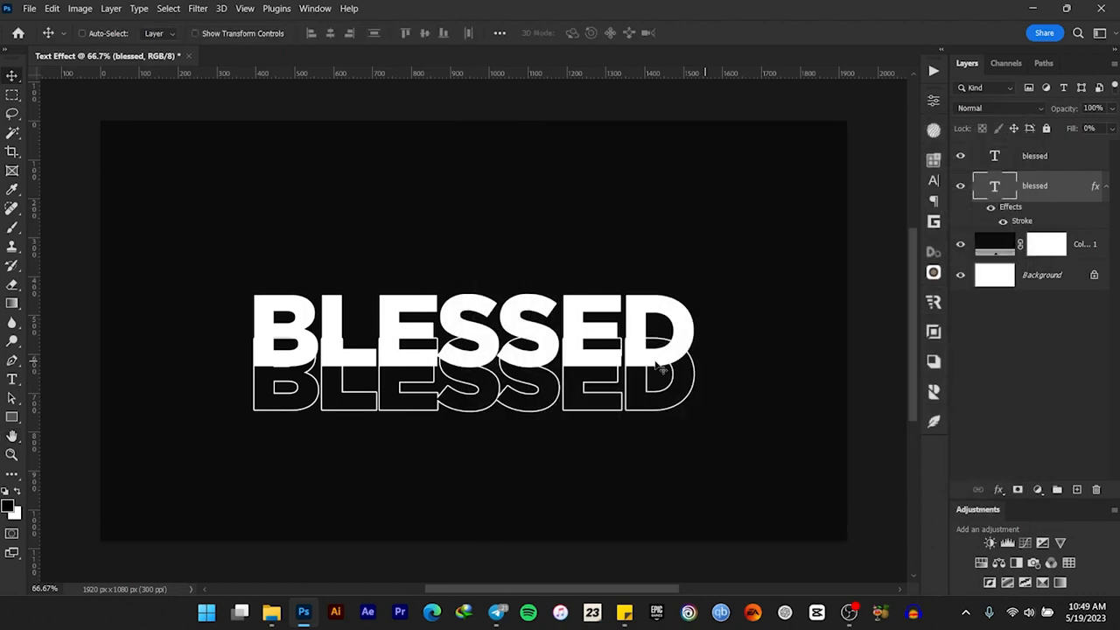
click(1106, 186)
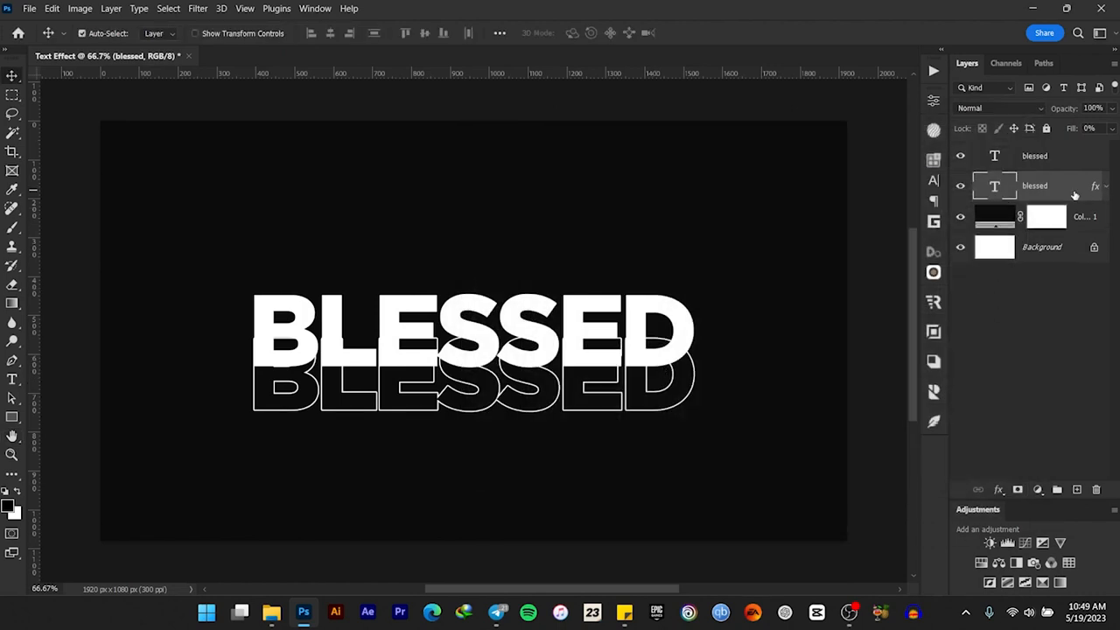
Duplicate the outlined text, move the copy up above the solid word, and nudge the lower outline slightly down
key(ctrl+j)
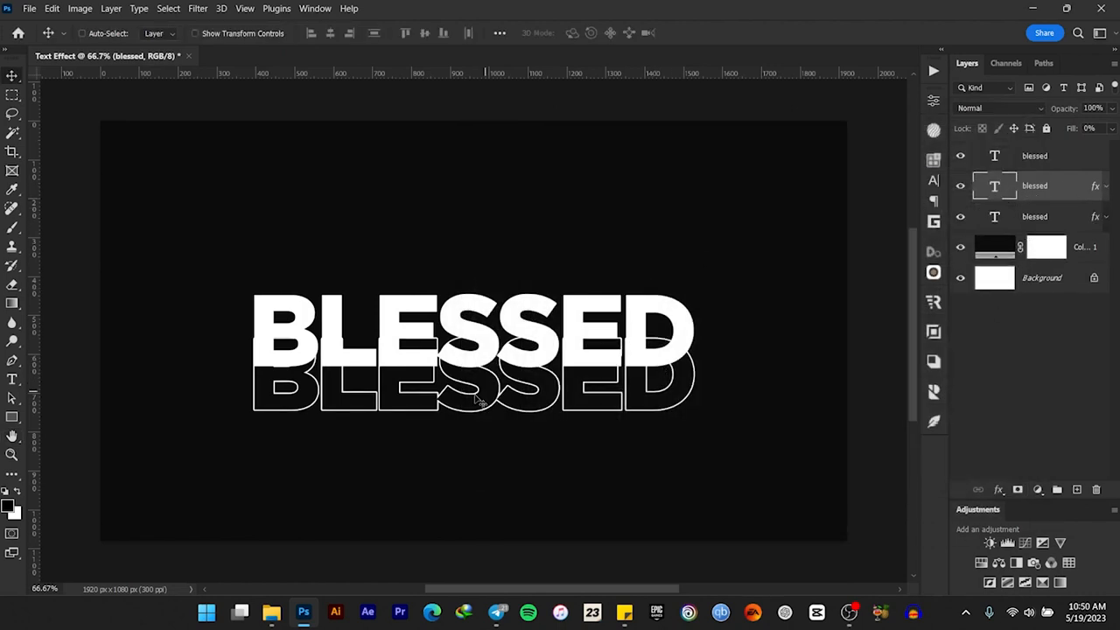
drag(478, 400, 481, 309)
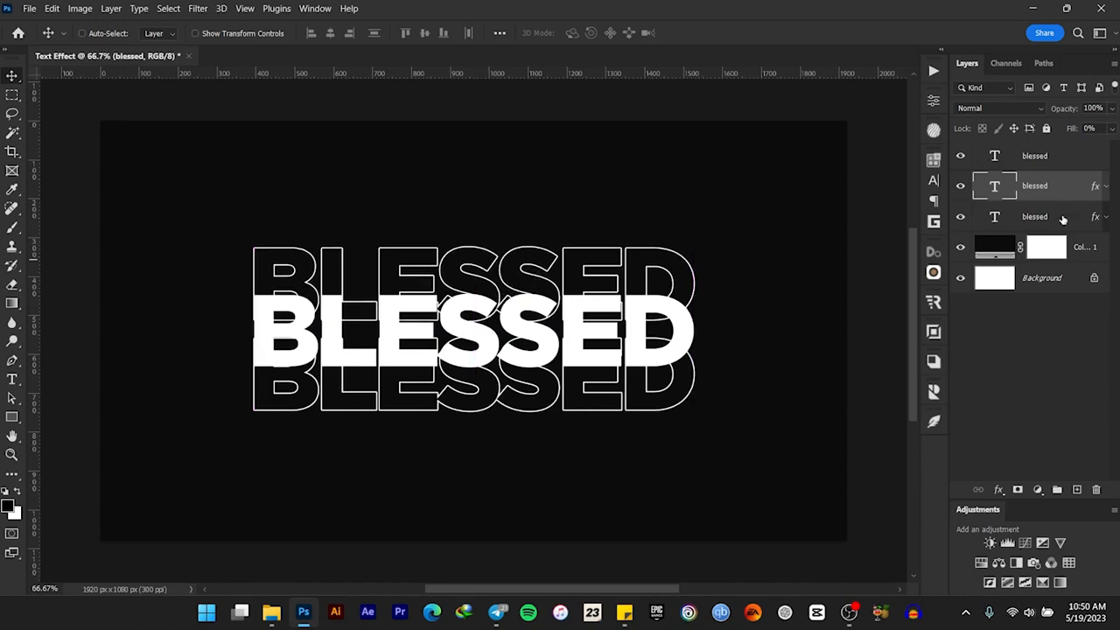
click(1063, 220)
key(Down)
key(Down)
key(Down)
key(Down)
key(Down)
key(Down)
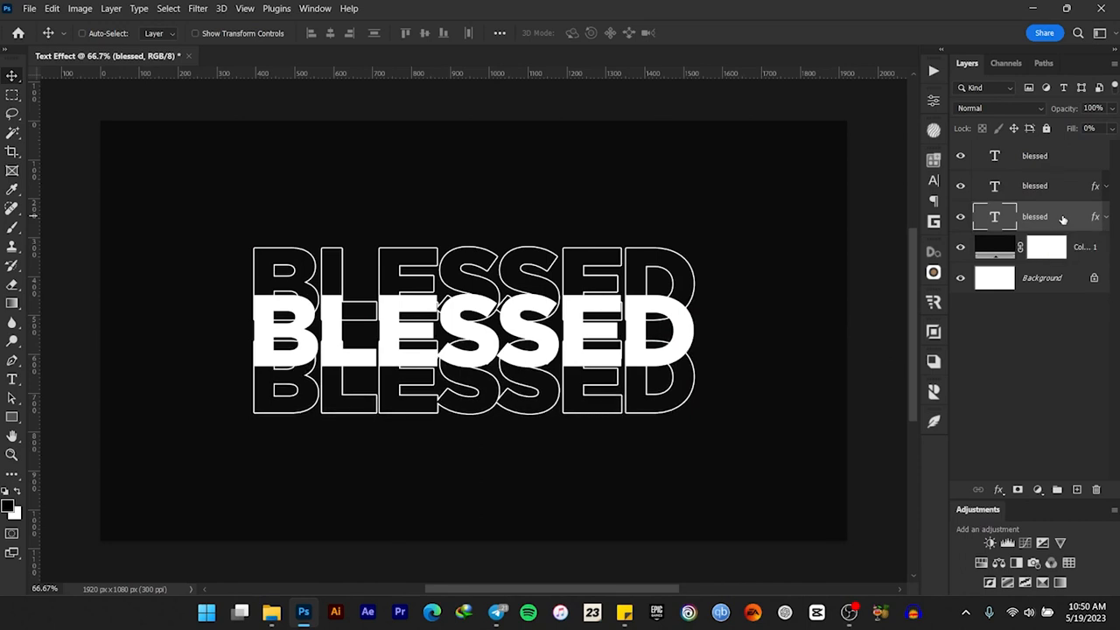
Group the two outlined text layers and name the group Text
ctrl+click(1072, 190)
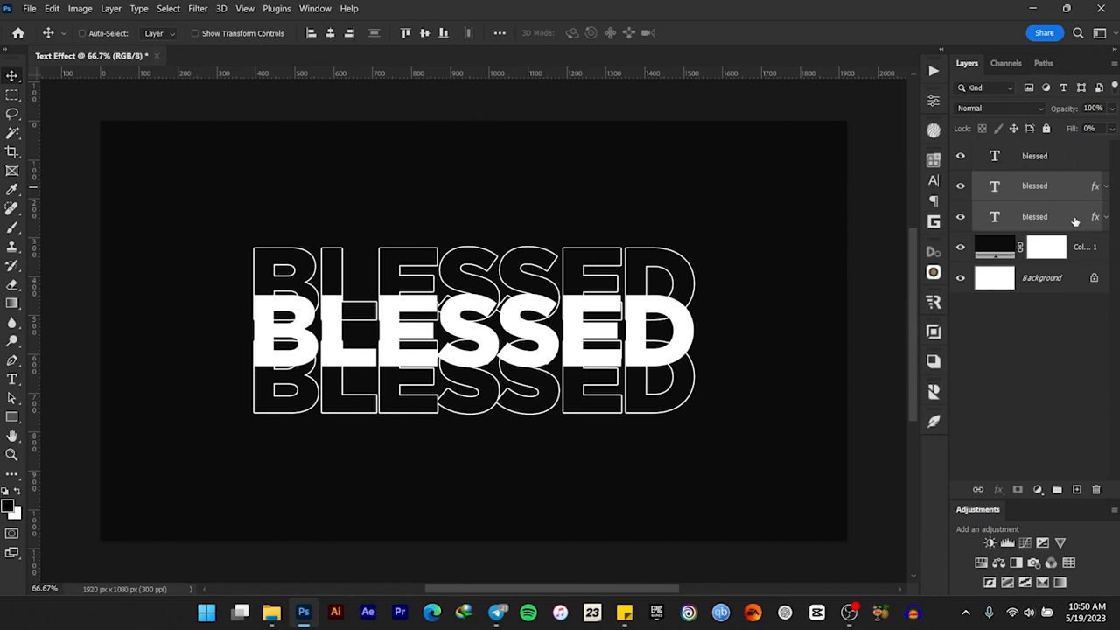
key(ctrl+g)
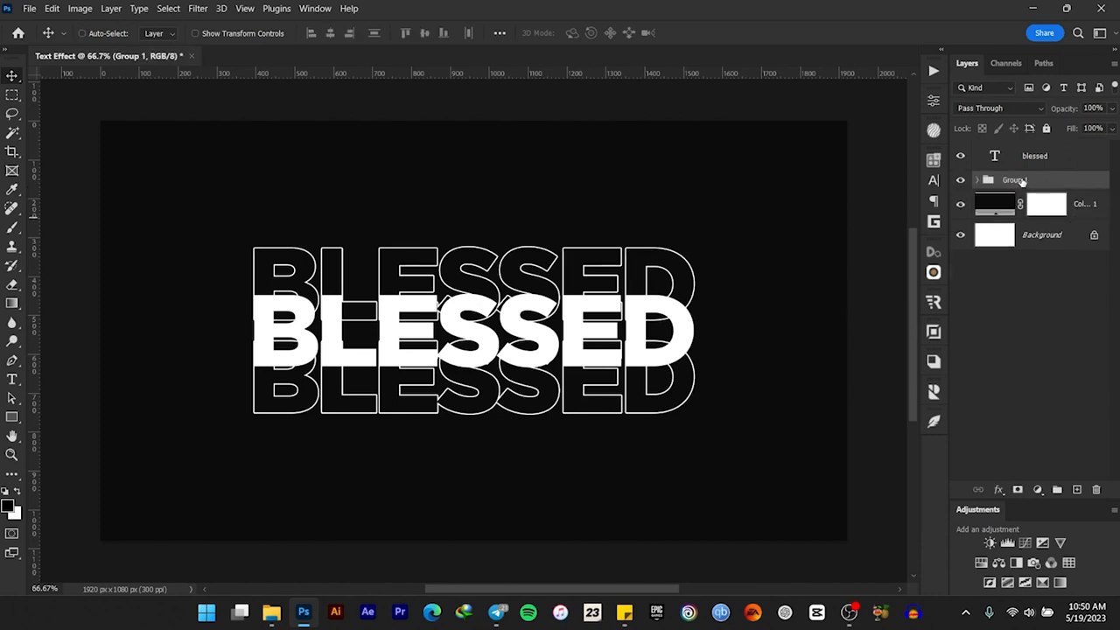
double_click(1017, 181)
text(Text)
key(Return)
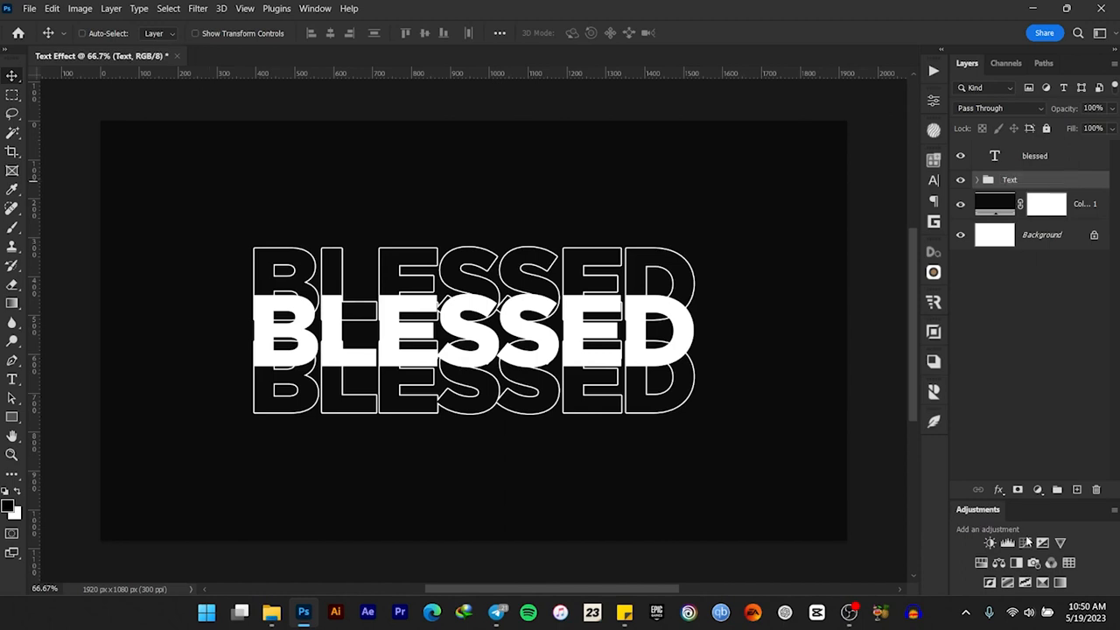
Add a layer mask to the Text group and choose the Soft Round brush
click(1017, 490)
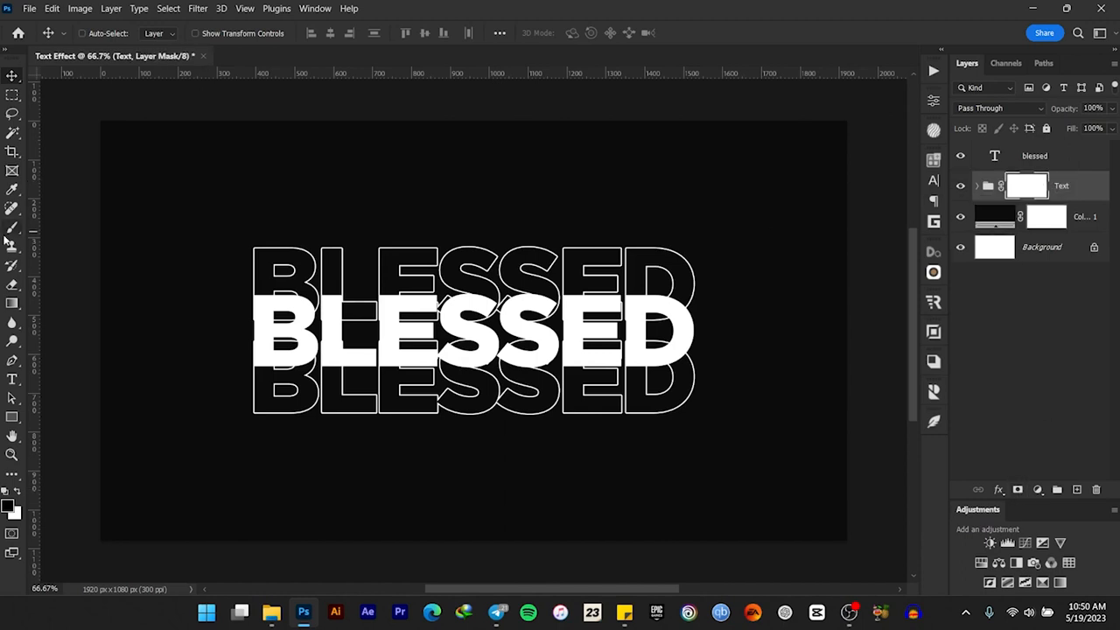
click(12, 228)
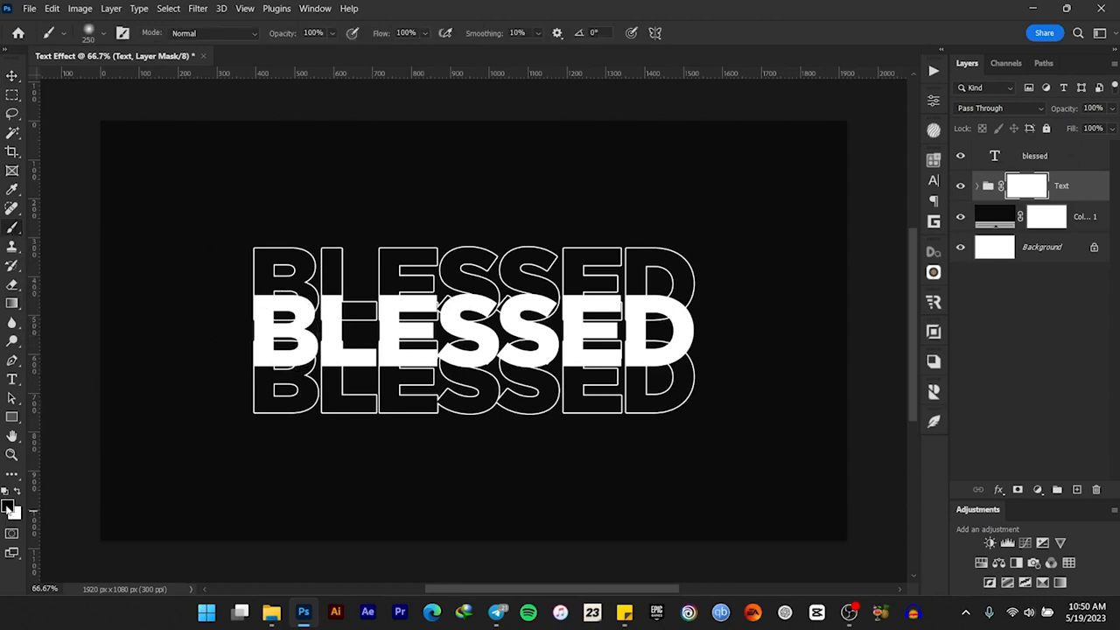
click(103, 35)
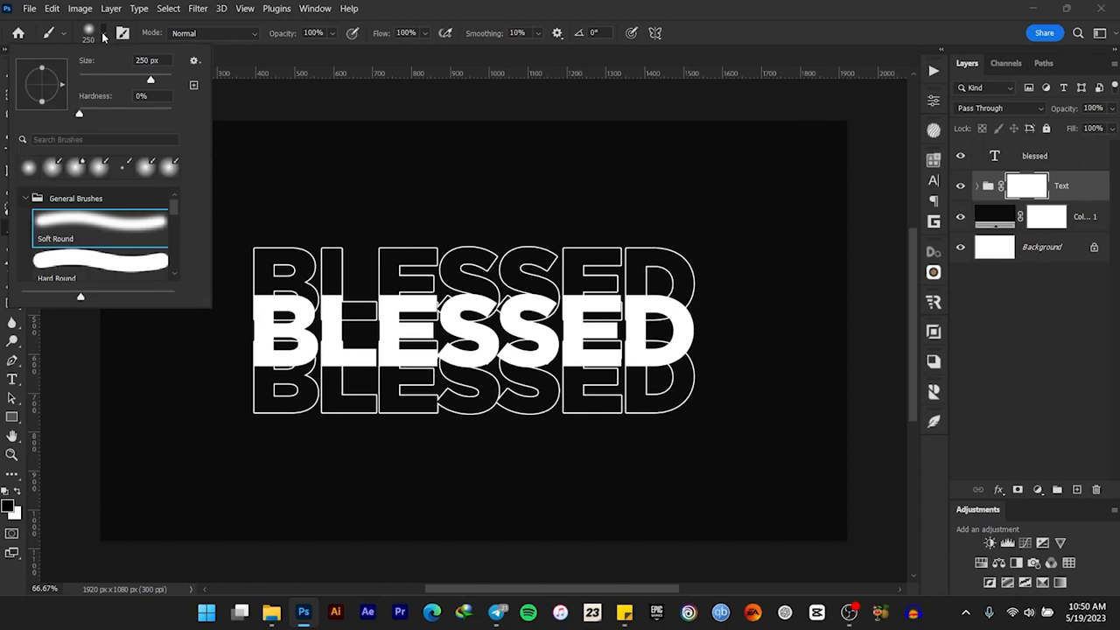
click(86, 219)
click(272, 59)
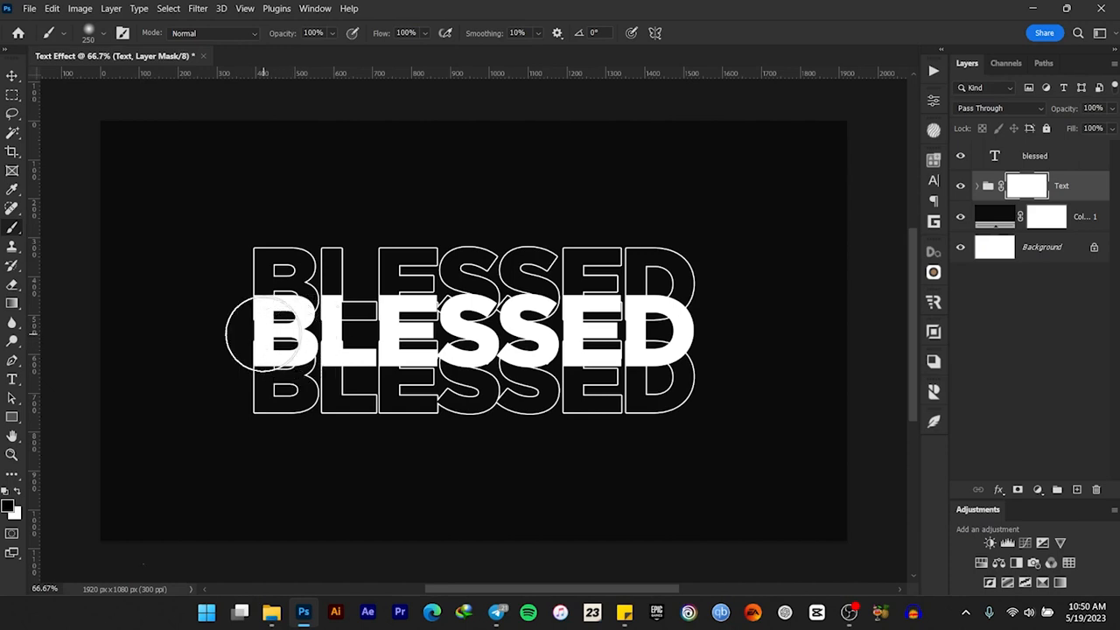
Enlarge the brush to 900 px and shrink it back to 250 px
key(bracketright)
key(bracketright)
key(bracketright)
key(bracketright)
key(bracketright)
key(bracketright)
key(bracketright)
key(bracketright)
key(bracketright)
key(bracketright)
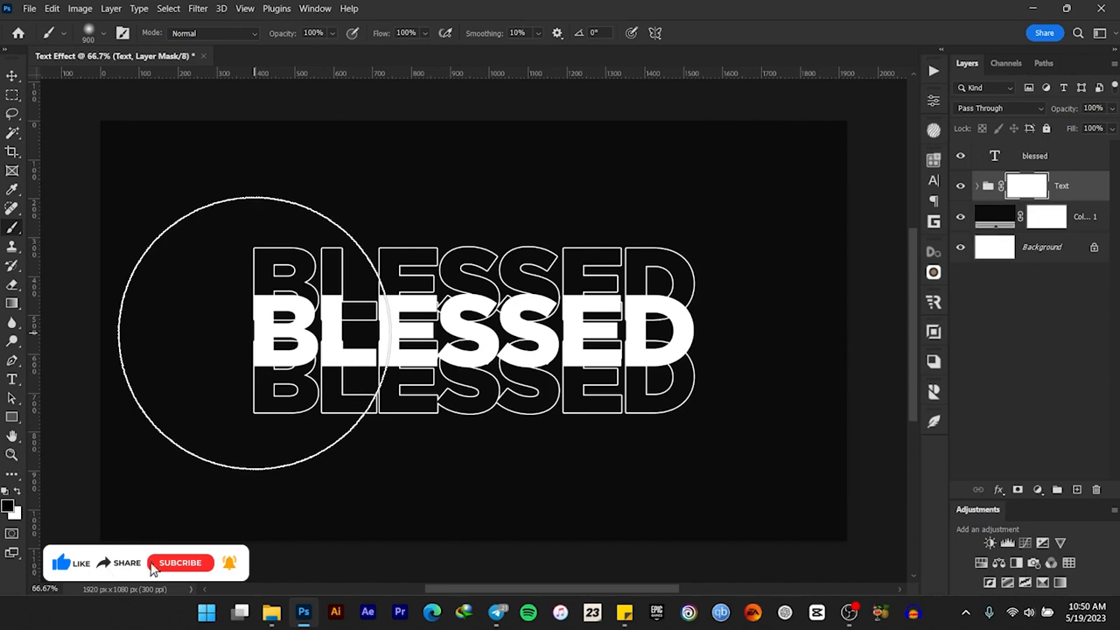
key(bracketleft)
key(bracketleft)
key(bracketleft)
key(bracketleft)
key(bracketleft)
key(bracketleft)
key(bracketleft)
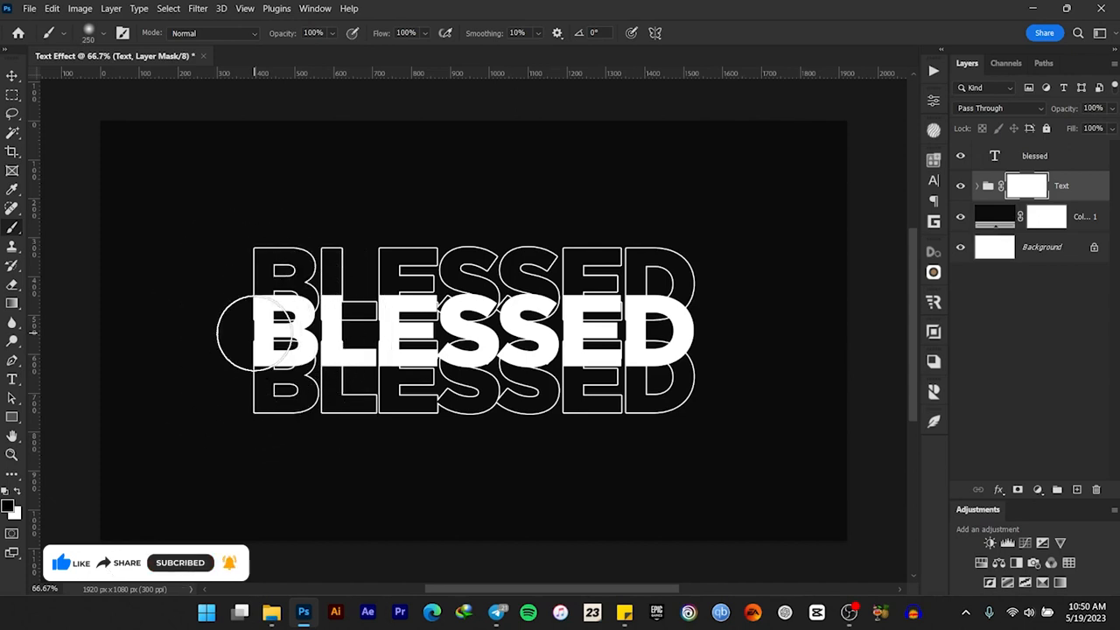
Paint black across the middle of the group's mask with a 300 px soft brush, fading the outlines around the solid word
key(bracketright)
mouse_move(254, 333)
mouse_down()
mouse_move(427, 344)
mouse_move(676, 337)
mouse_up()
mouse_move(260, 320)
mouse_down()
mouse_move(700, 333)
mouse_move(243, 331)
mouse_move(706, 329)
mouse_up()
mouse_move(279, 318)
mouse_down()
mouse_move(517, 316)
mouse_move(745, 337)
mouse_up()
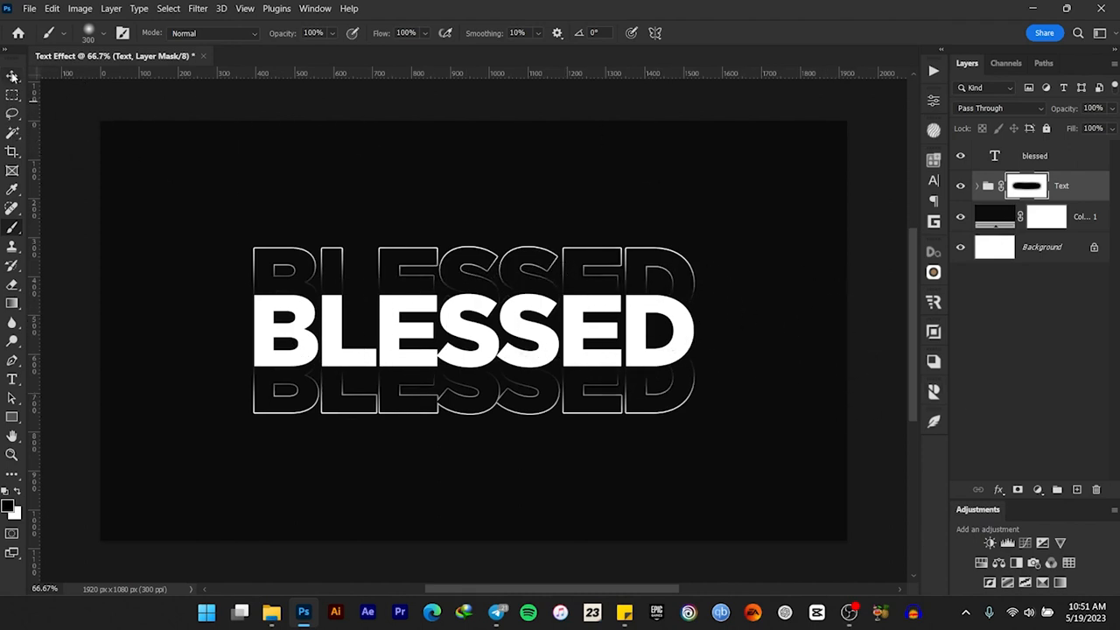
Duplicate the masked Text group
click(13, 76)
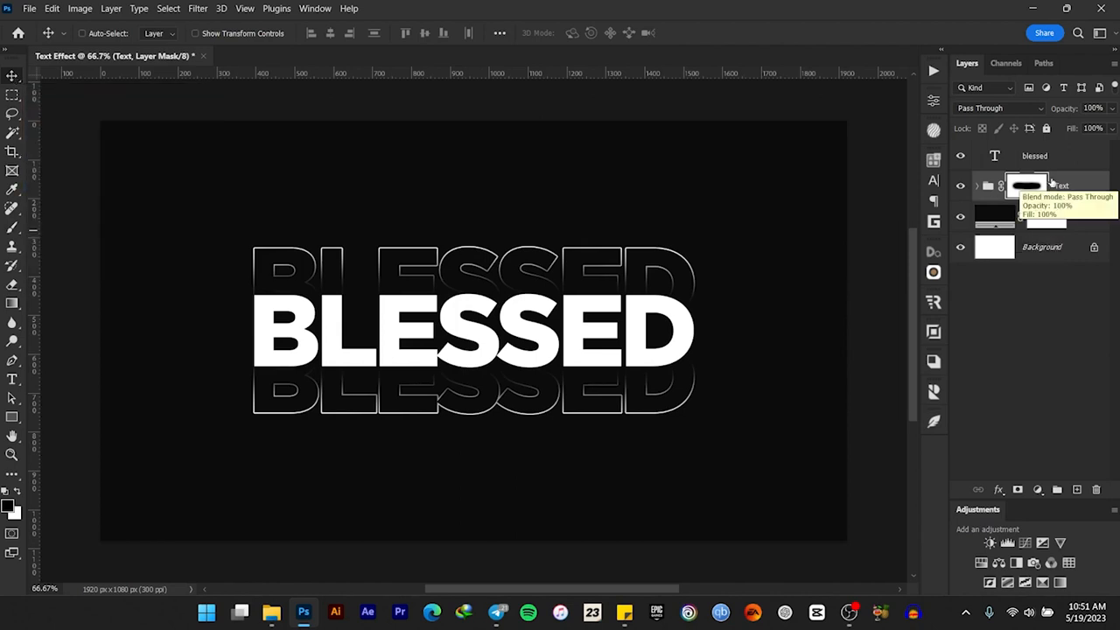
click(1080, 189)
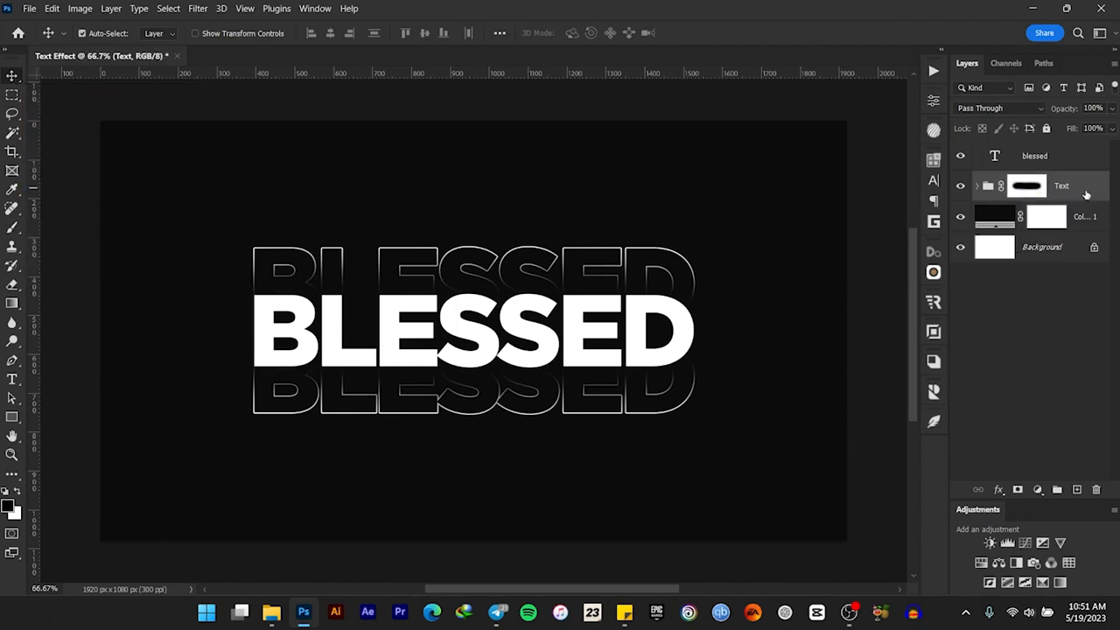
key(ctrl+j)
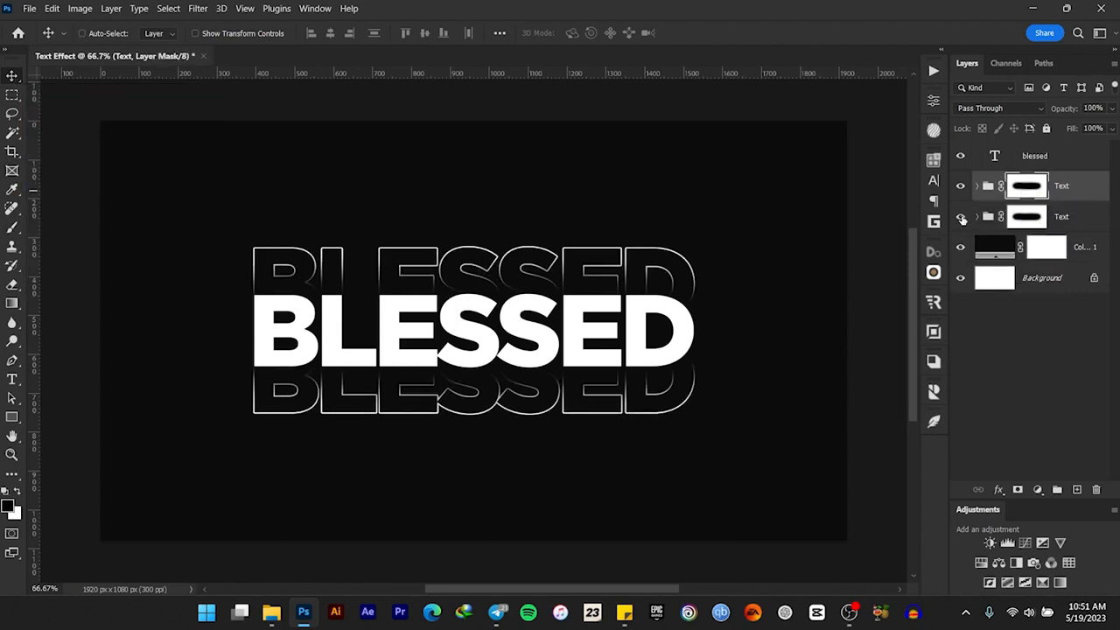
Delete the layer mask from the lower Text group
click(1062, 217)
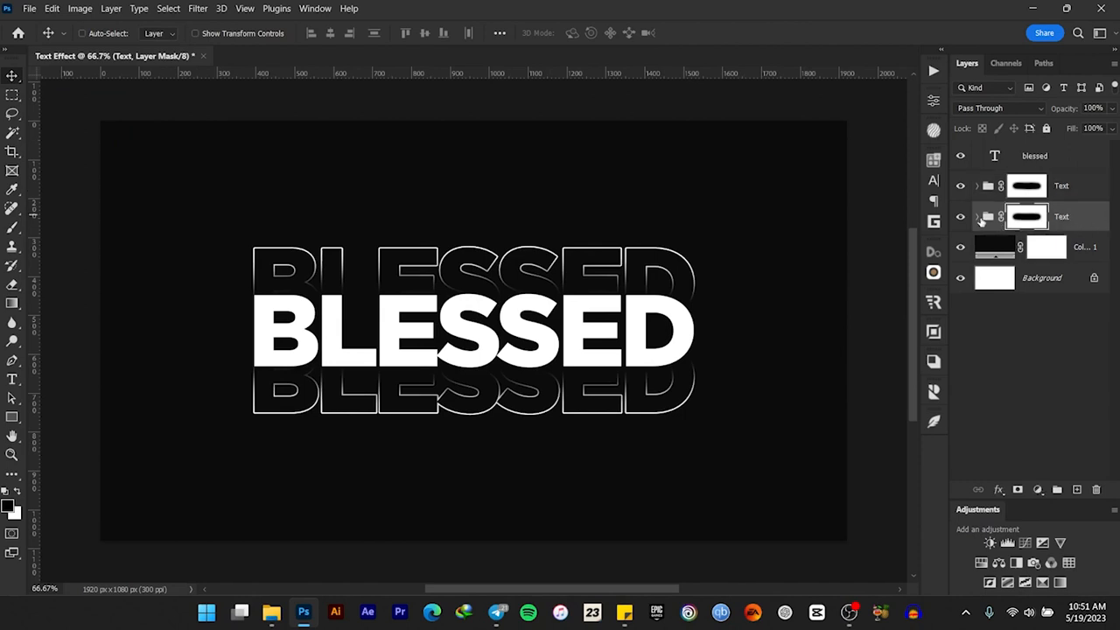
right_click(1016, 220)
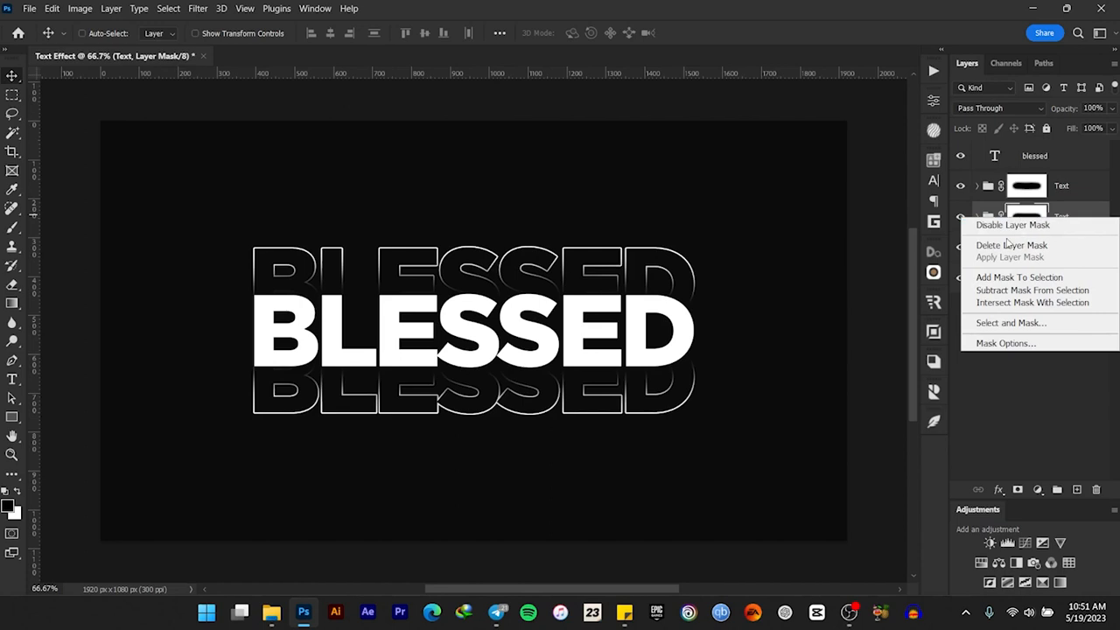
click(1002, 246)
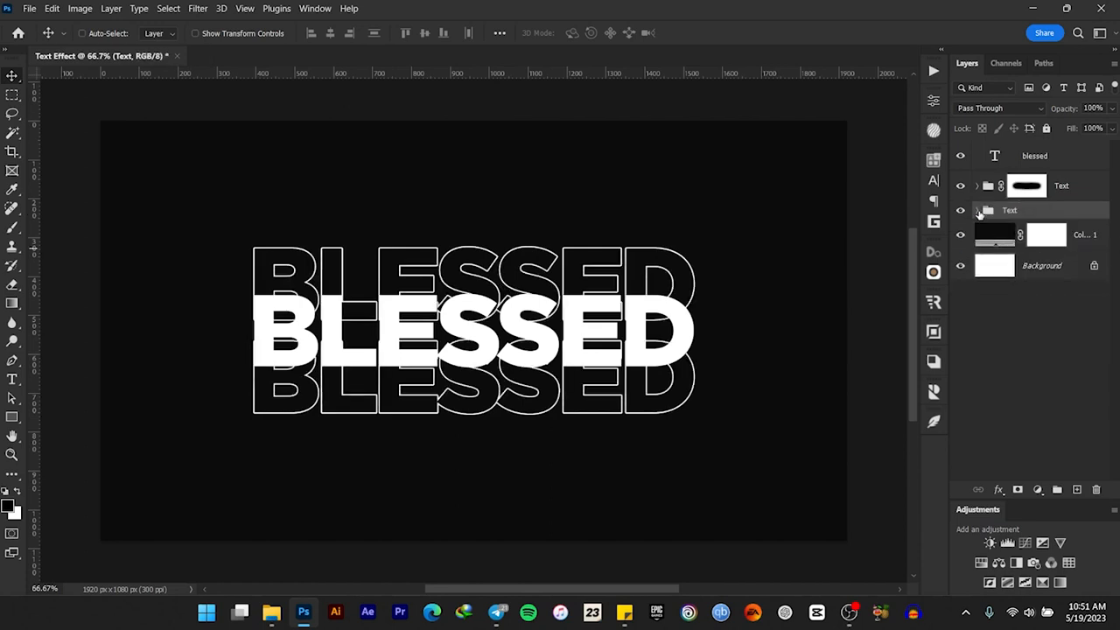
Move the upper outlined word in the unmasked Text group up so it overlaps the top of the faded outline above the solid text
click(978, 211)
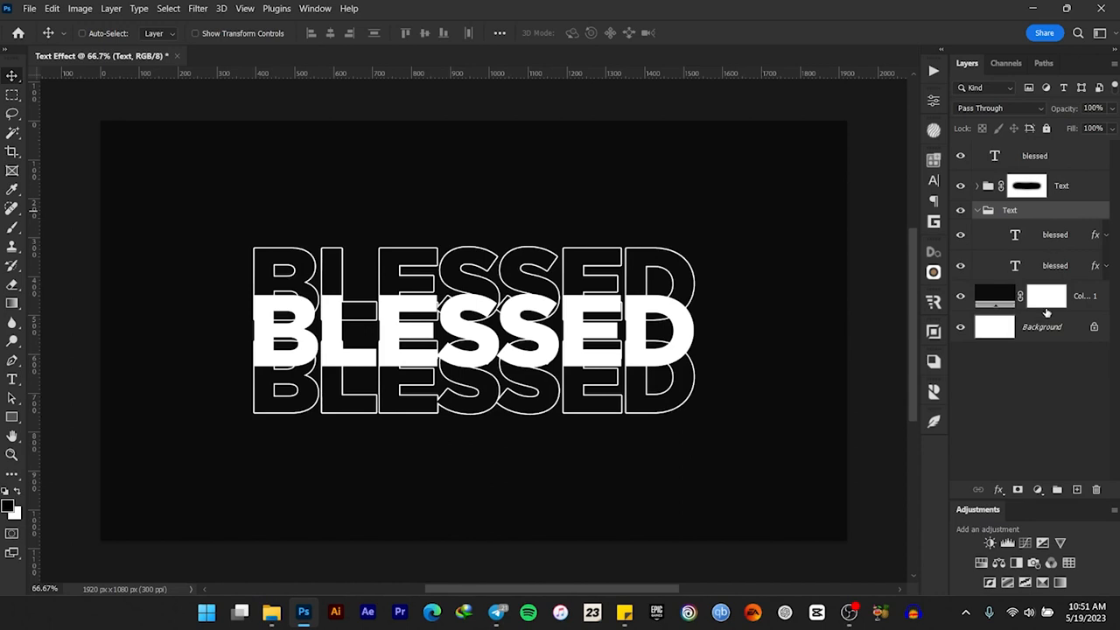
click(1062, 236)
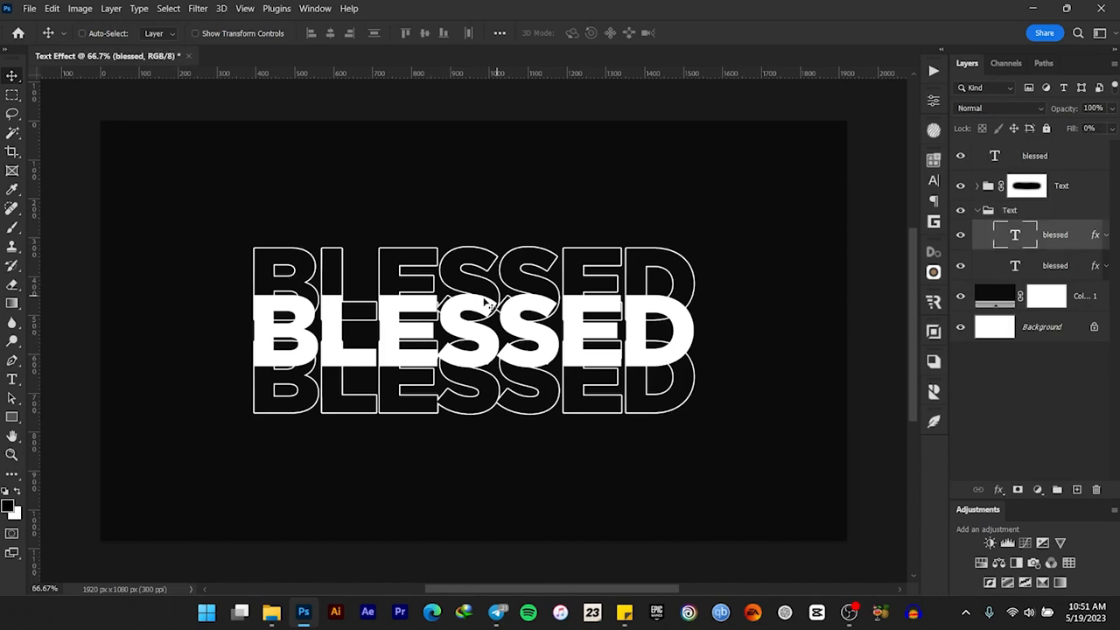
drag(482, 301, 479, 246)
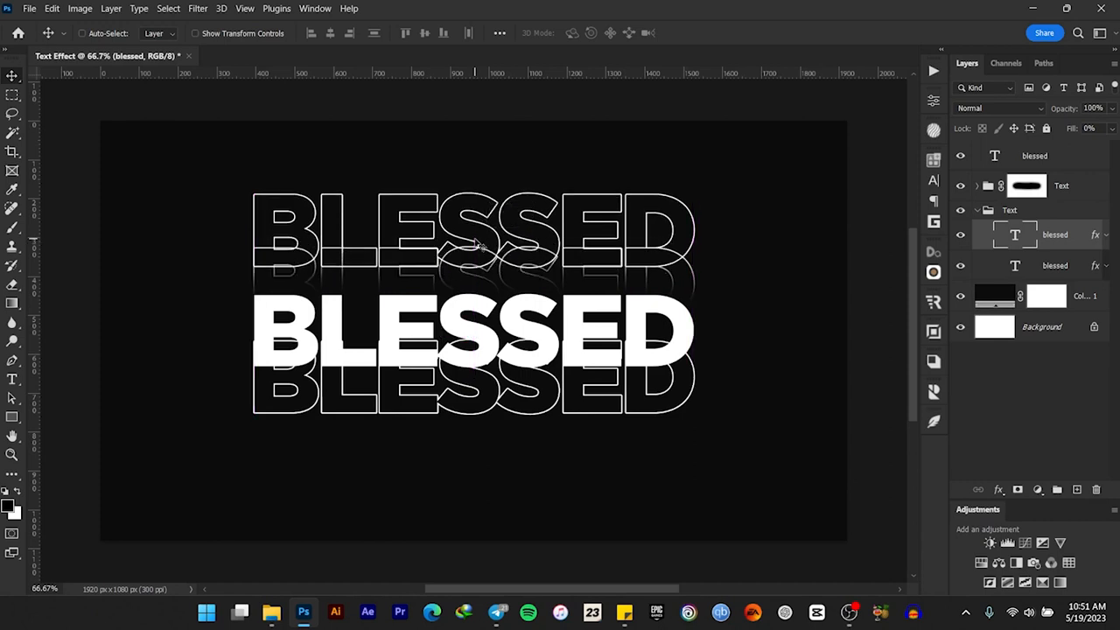
key(Down)
key(Down)
key(Down)
key(Down)
key(Down)
key(Down)
key(Down)
key(Down)
key(Down)
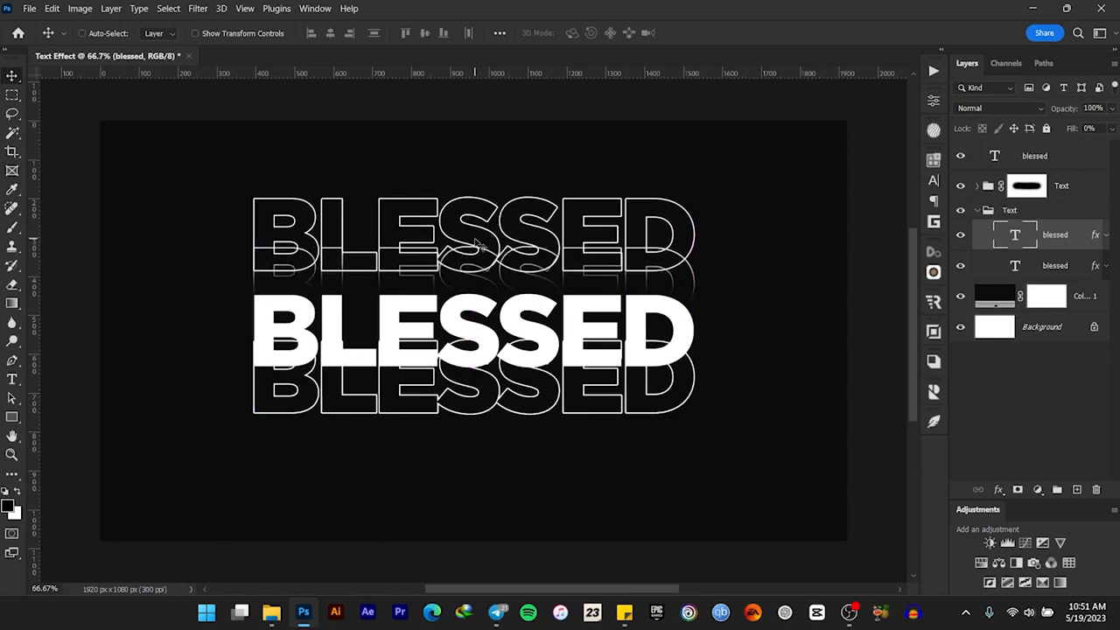
Move the lower outlined word in the unmasked group down past the faded outline beneath the solid text, and collapse the group
click(1053, 266)
drag(429, 328, 420, 373)
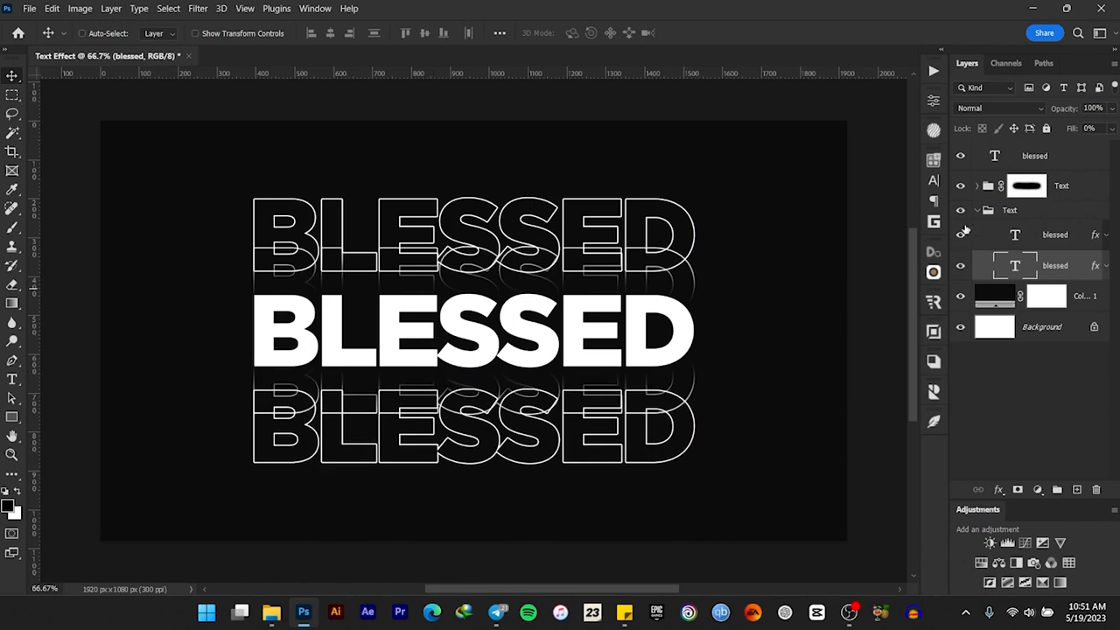
click(977, 211)
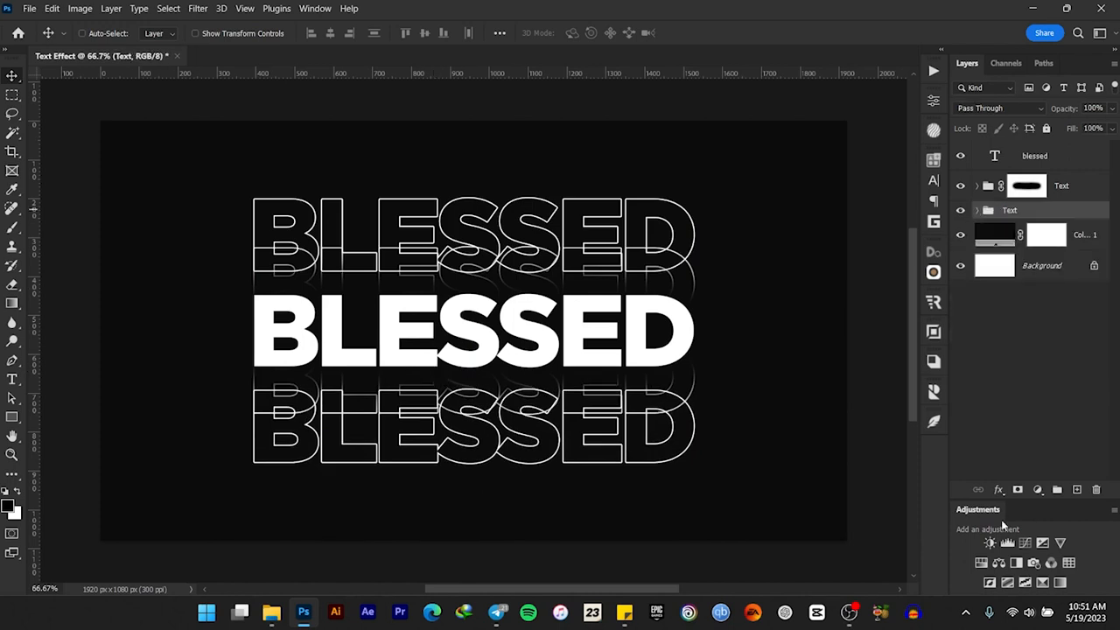
Add a layer mask to the lower Text group and paint it black with a 300 px soft brush, fading the outer outlines toward the solid word
click(1017, 490)
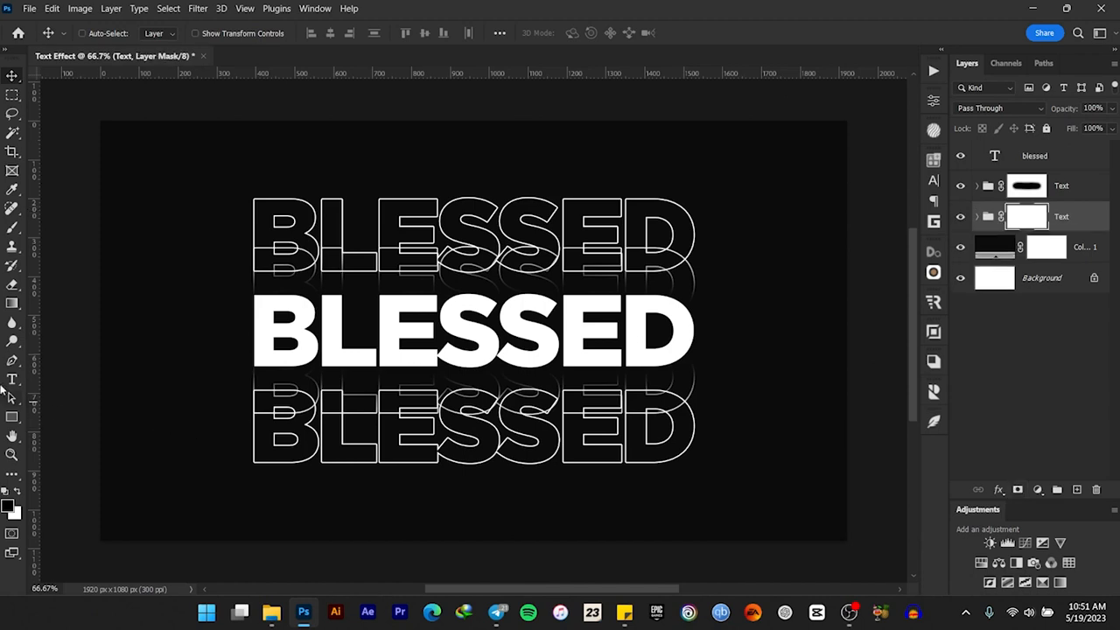
click(13, 227)
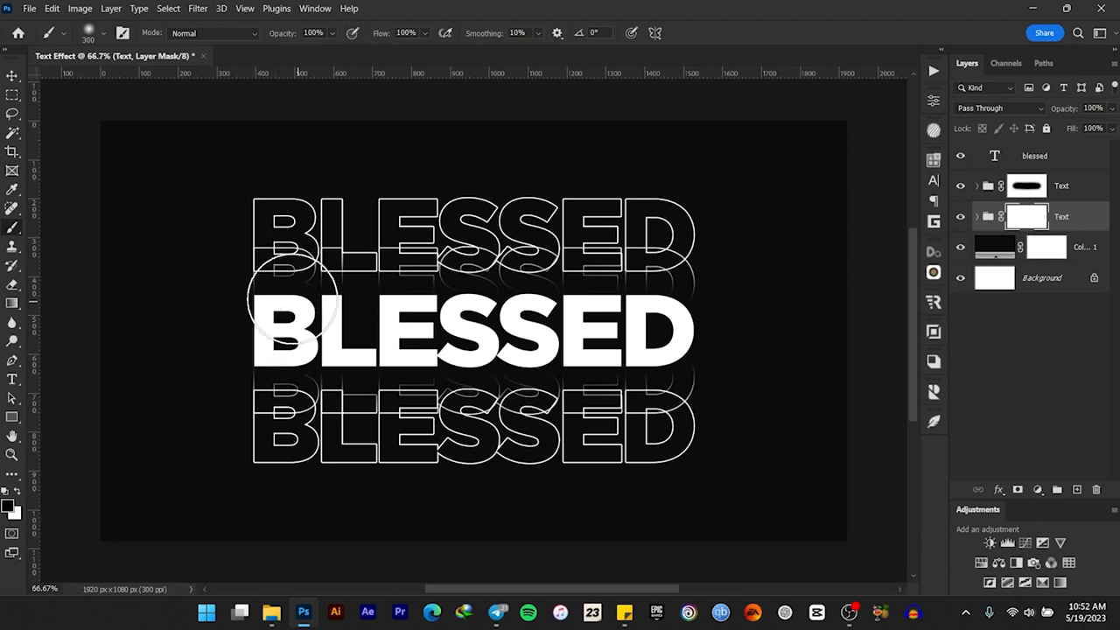
drag(248, 281, 728, 284)
drag(242, 282, 729, 258)
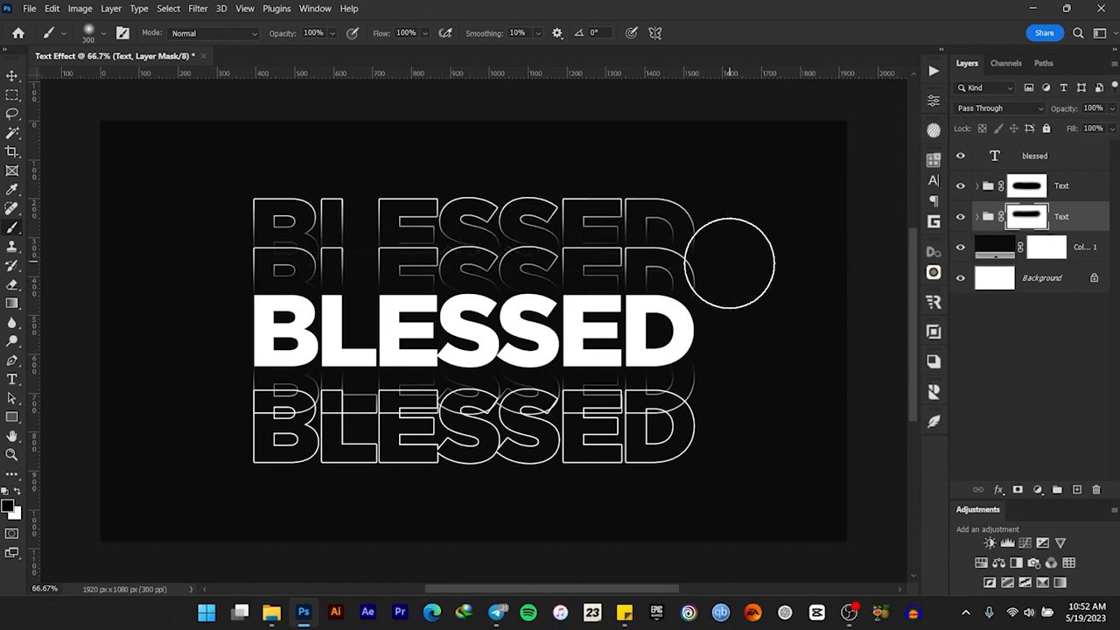
drag(261, 287, 386, 289)
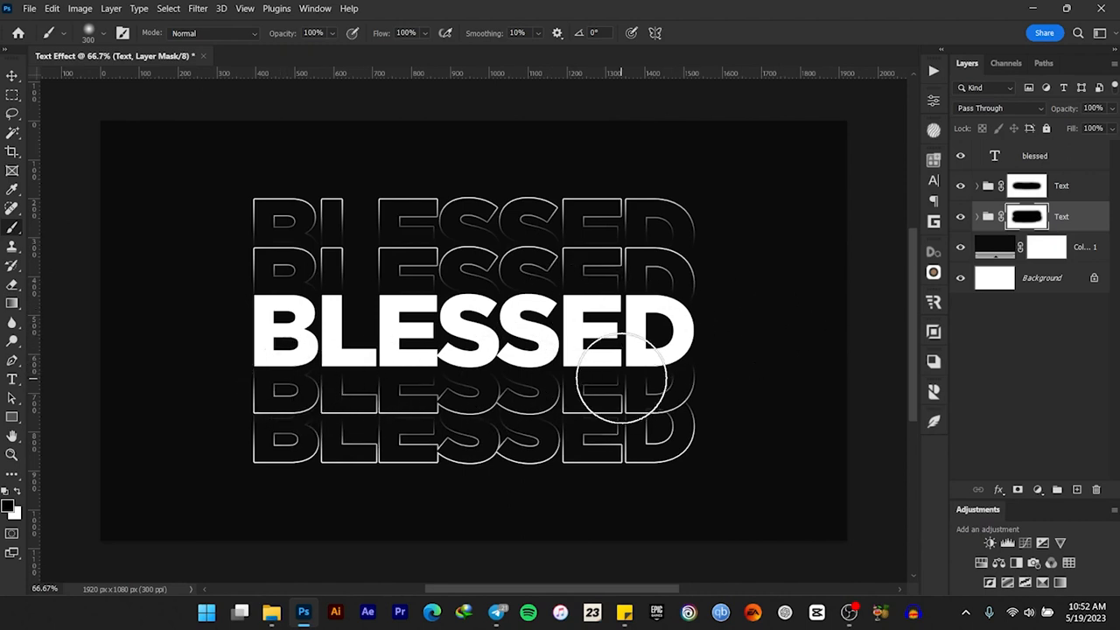
Group the two masked Text groups together and name the new group Text
click(11, 77)
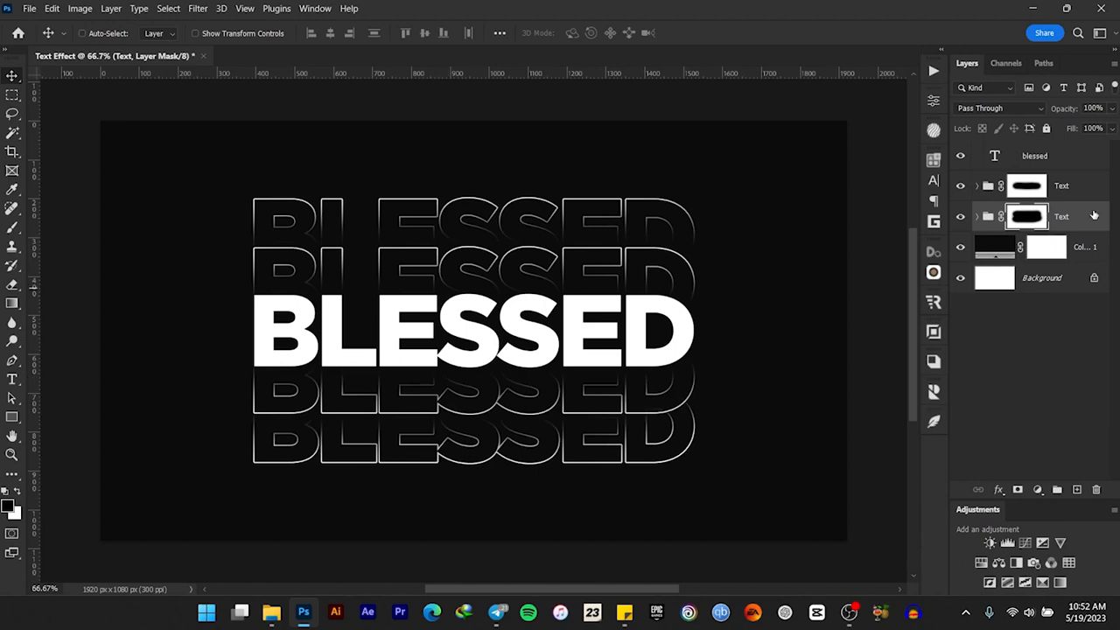
shift+click(1083, 192)
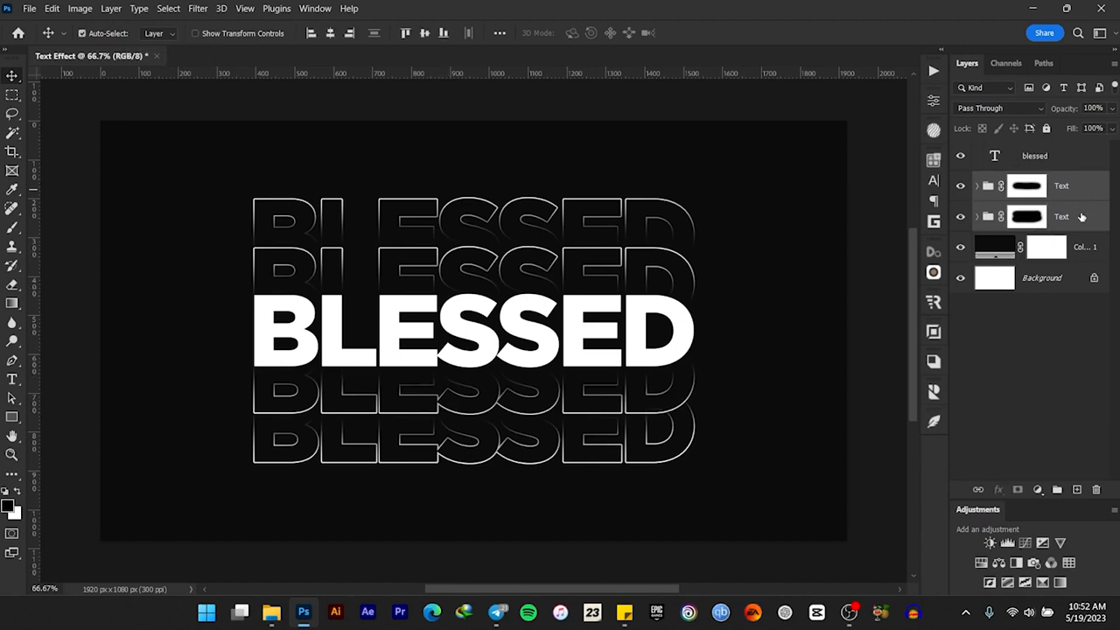
key(ctrl+g)
double_click(1011, 180)
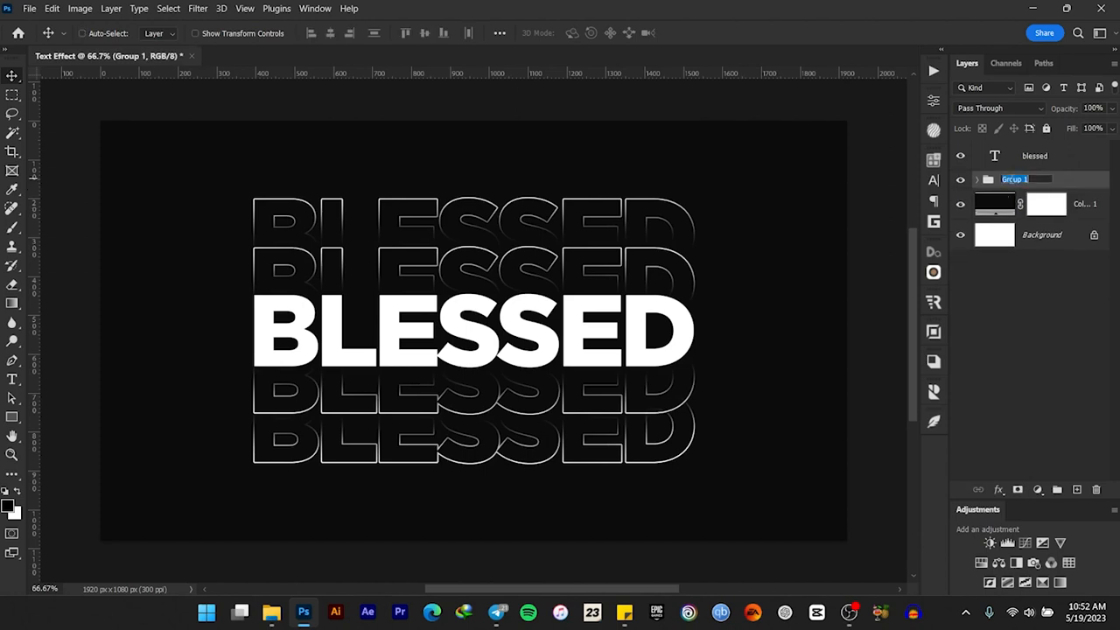
text(Text)
key(Return)
Check each nested Text group's contribution to the effect by toggling its visibility, and collapse the parent group
click(978, 180)
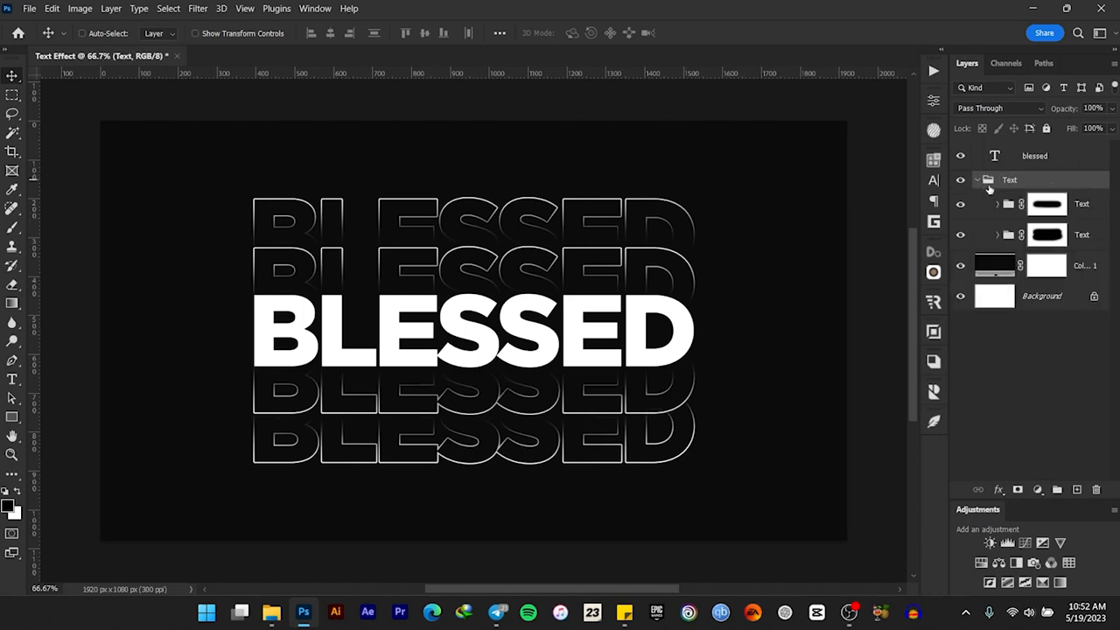
click(1048, 235)
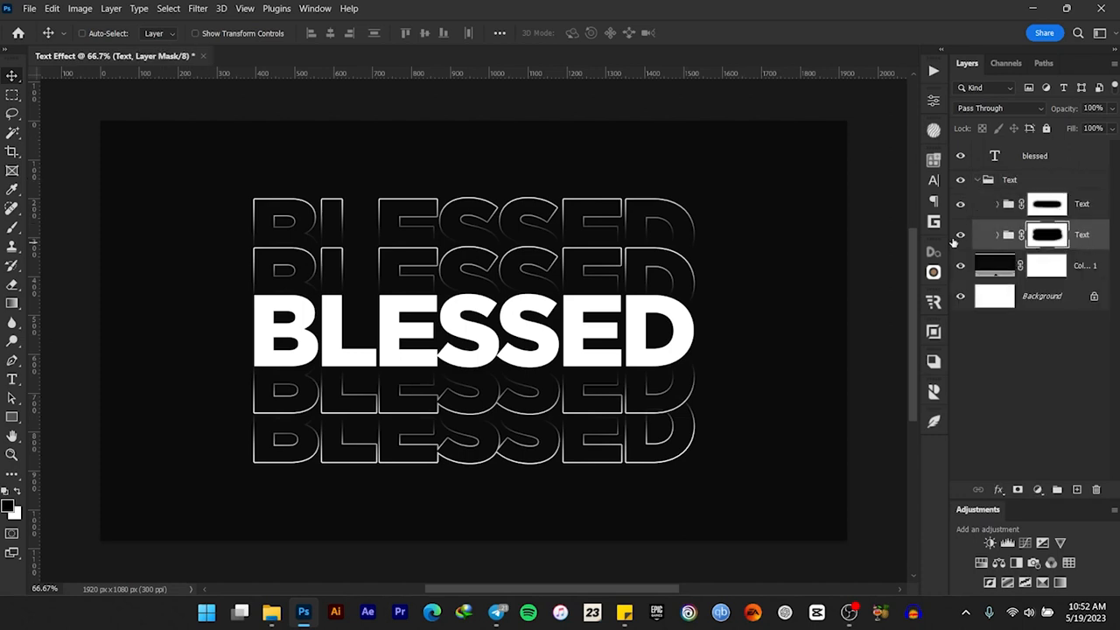
click(961, 204)
click(961, 235)
click(961, 204)
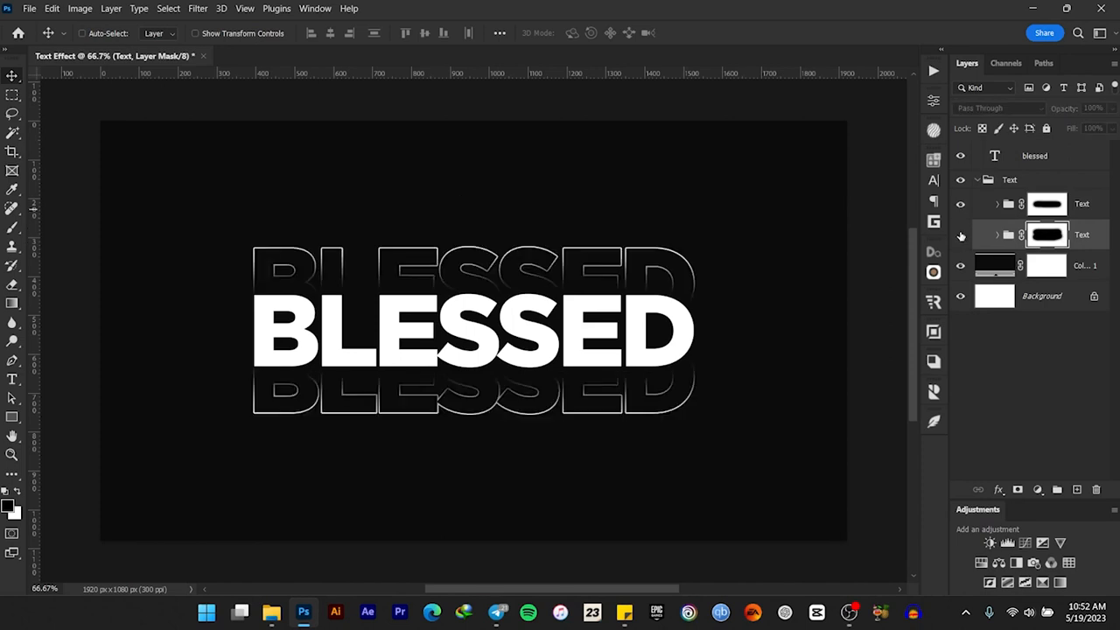
click(961, 235)
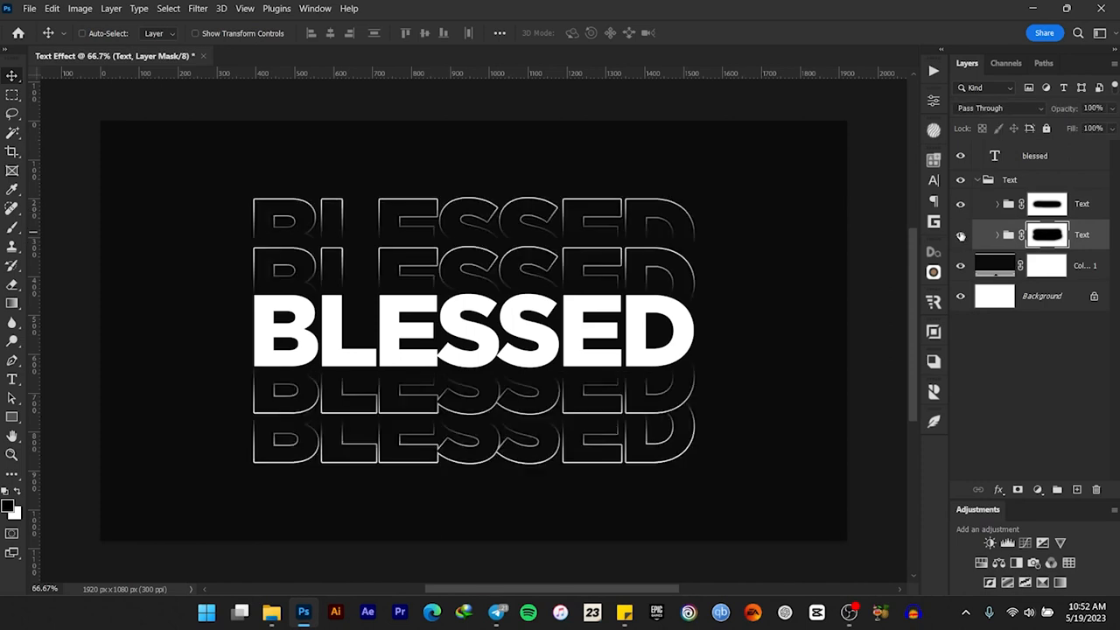
click(977, 180)
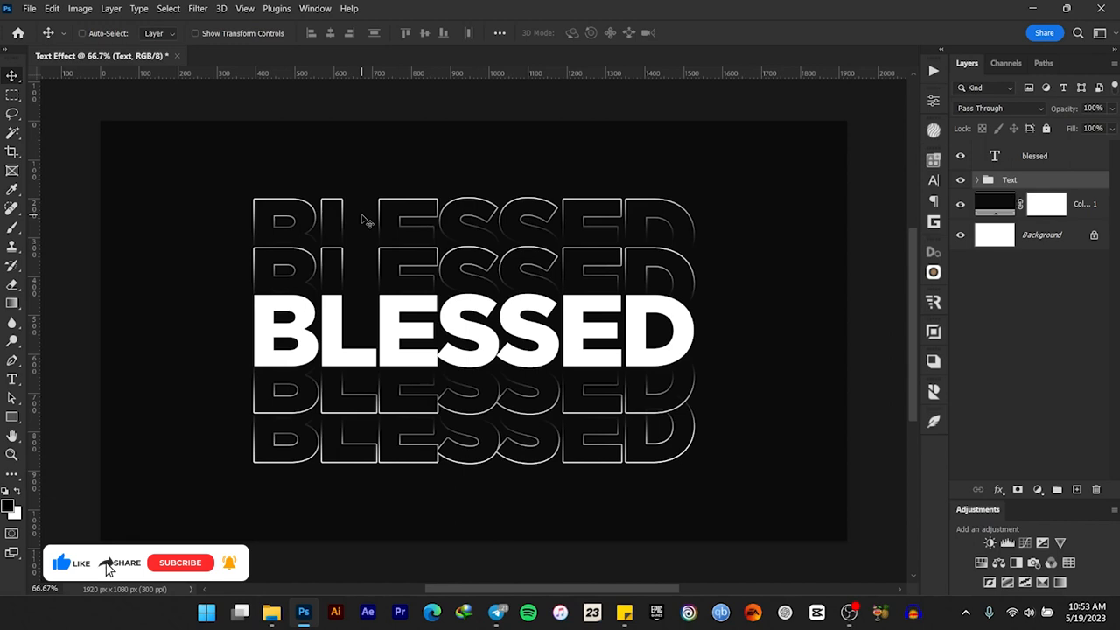
Add a Gradient Overlay to the parent Text group and browse the Oranges gradient presets
click(999, 489)
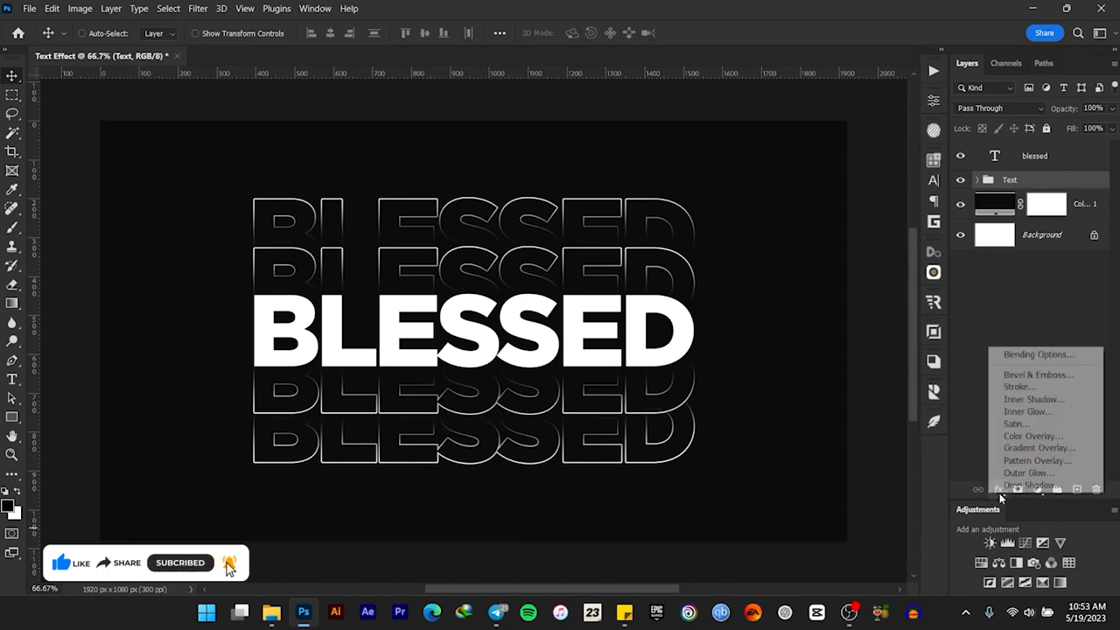
click(1040, 447)
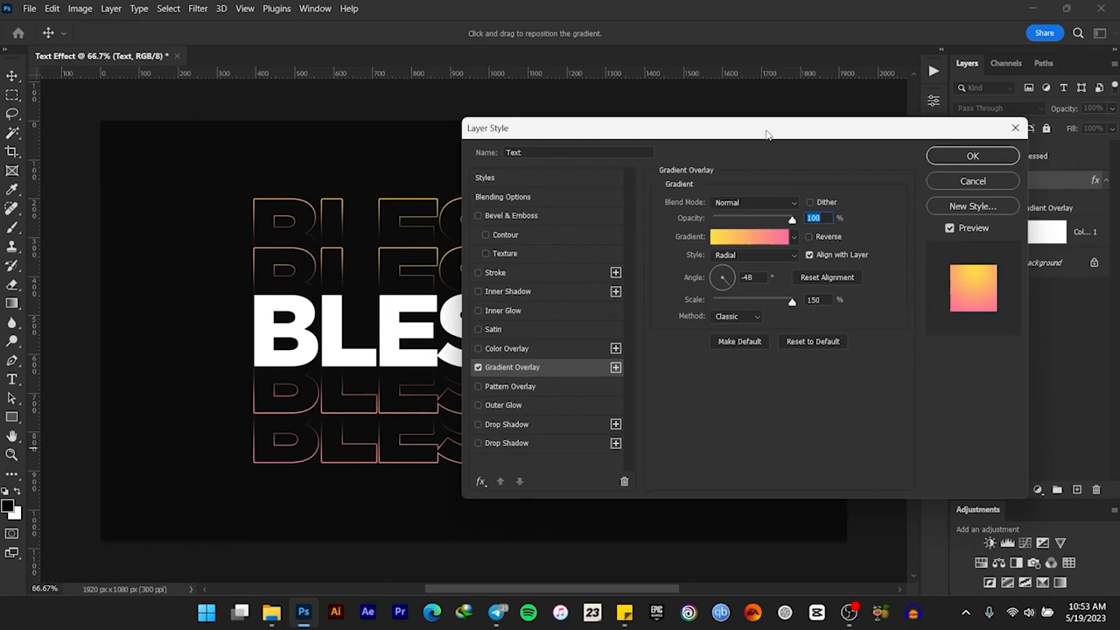
drag(612, 128, 817, 132)
click(997, 245)
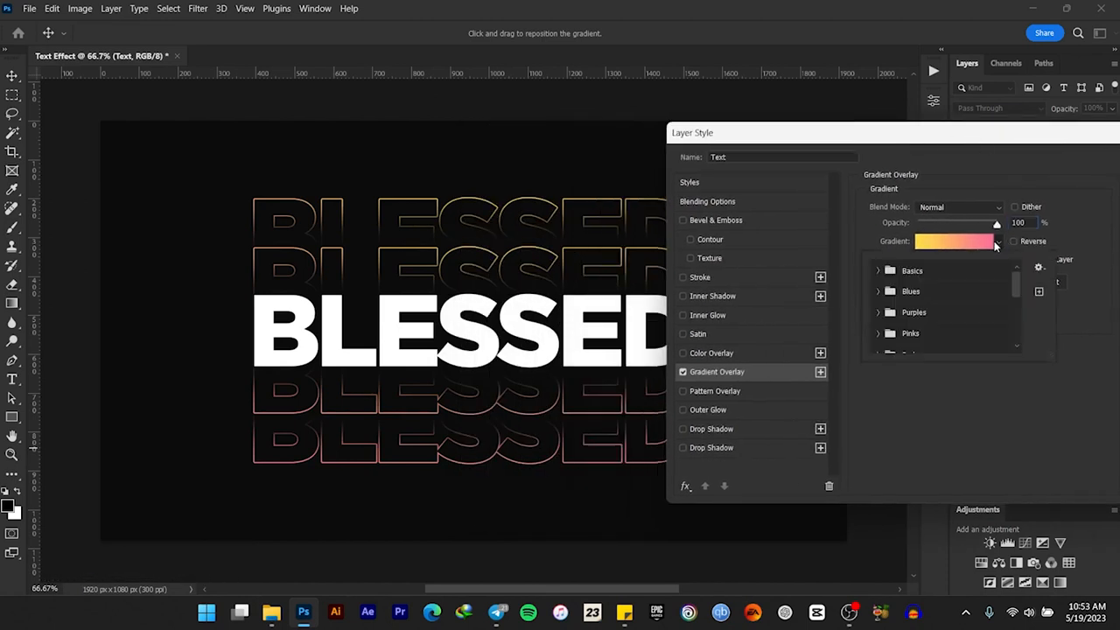
scroll(919, 331, down, 2)
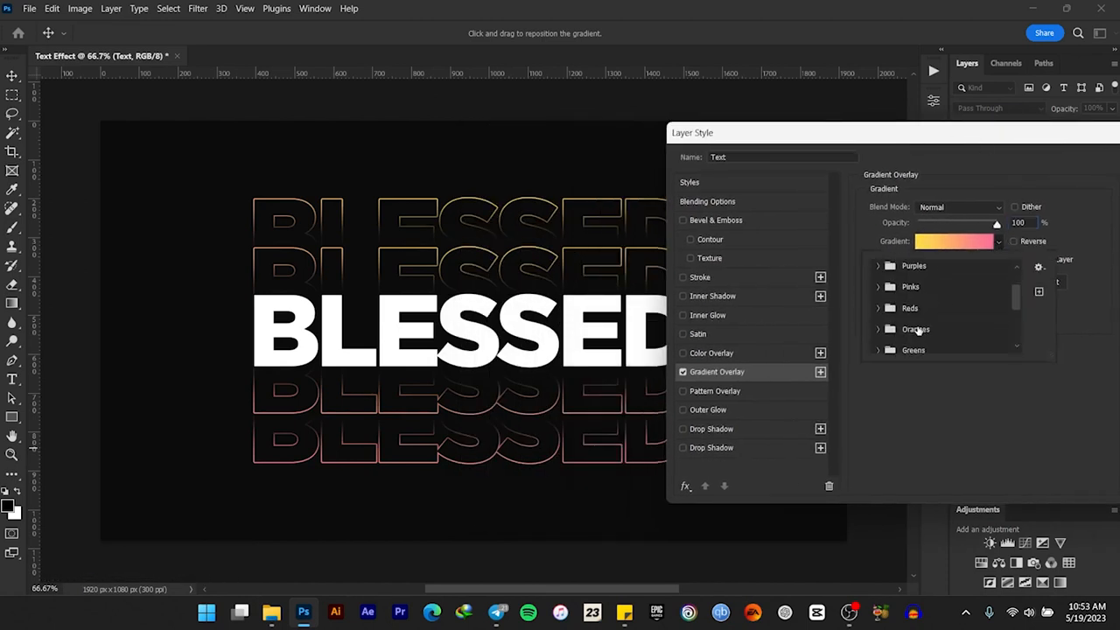
click(880, 331)
scroll(918, 319, down, 2)
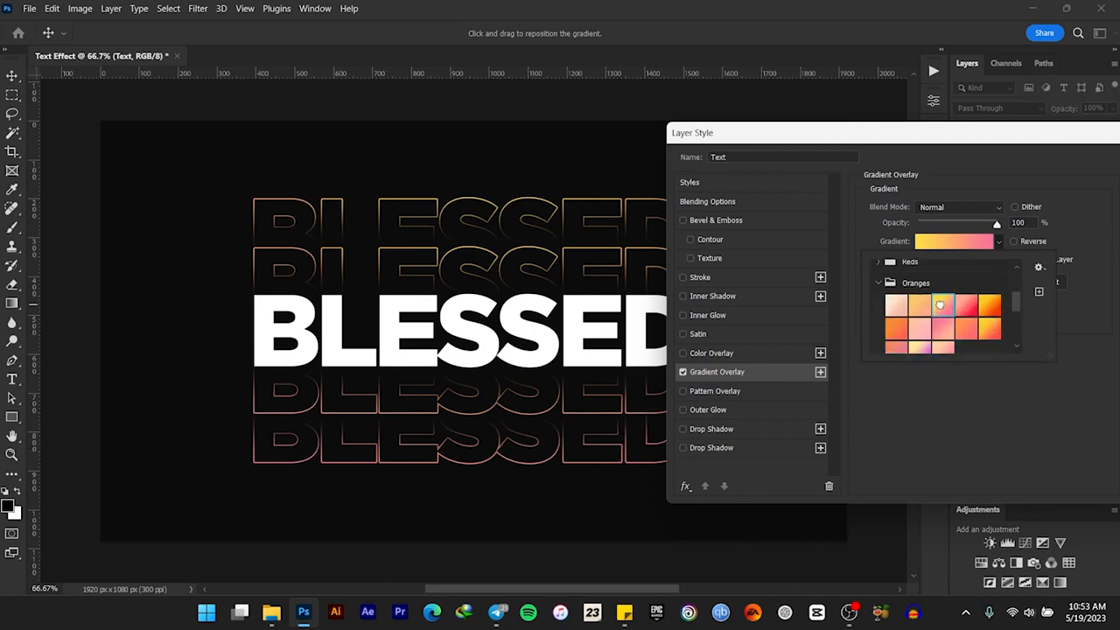
Try several Pinks gradient presets on the overlay, ending with the pink-to-coral one
scroll(919, 302, up, 2)
click(878, 286)
click(878, 286)
click(877, 263)
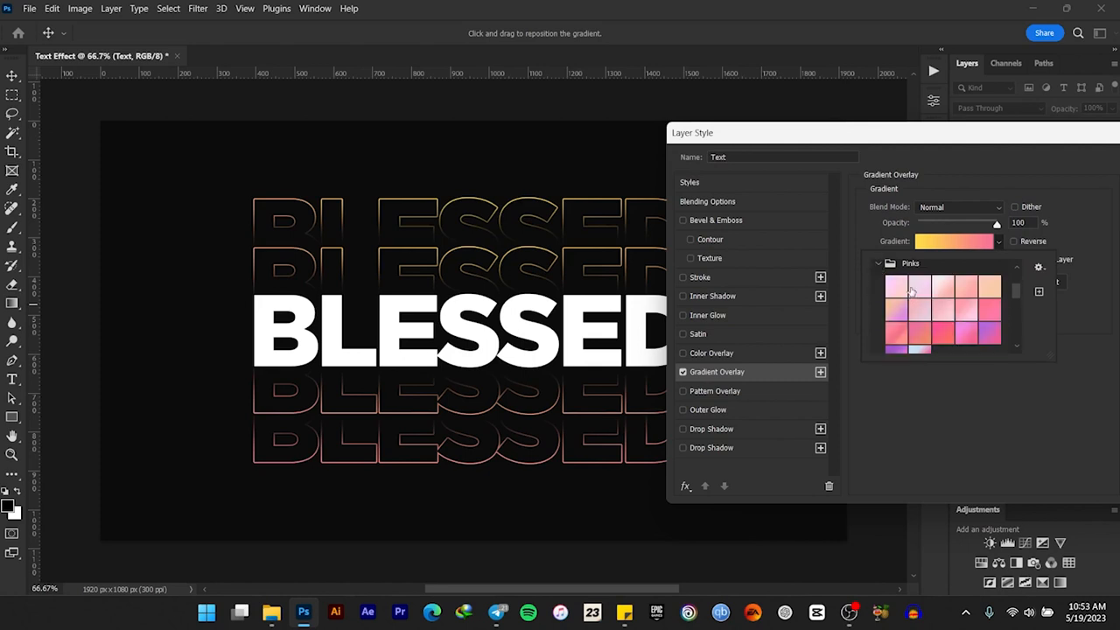
click(942, 308)
click(988, 309)
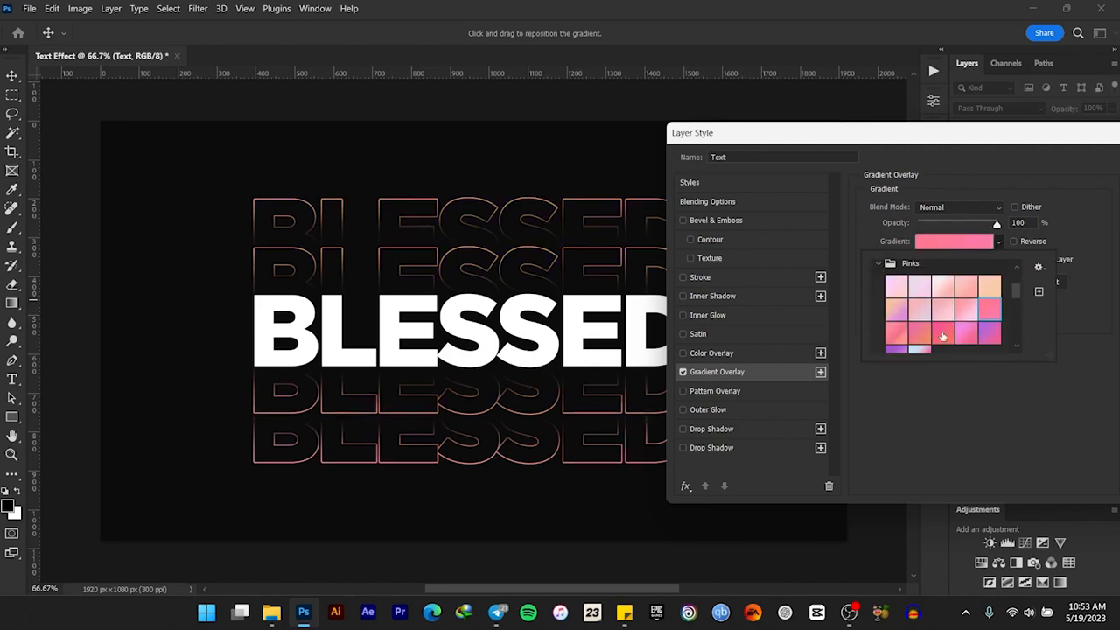
click(943, 334)
Try the magenta-to-blue gradient preset from the Purples folder on the overlay
click(879, 264)
scroll(884, 275, up, 3)
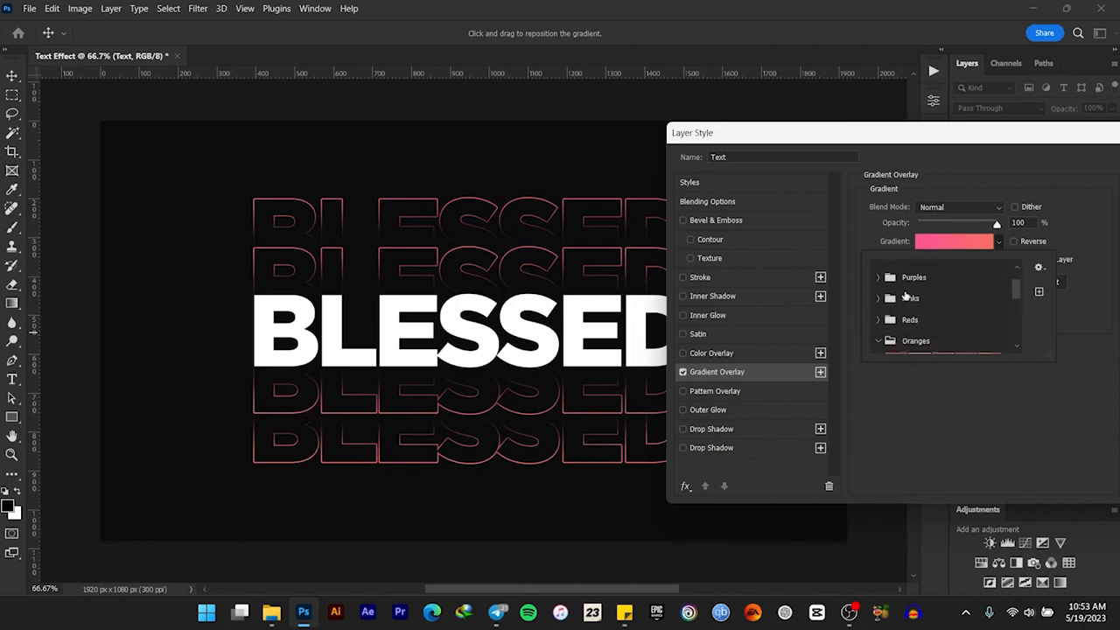
click(876, 278)
scroll(928, 307, down, 1)
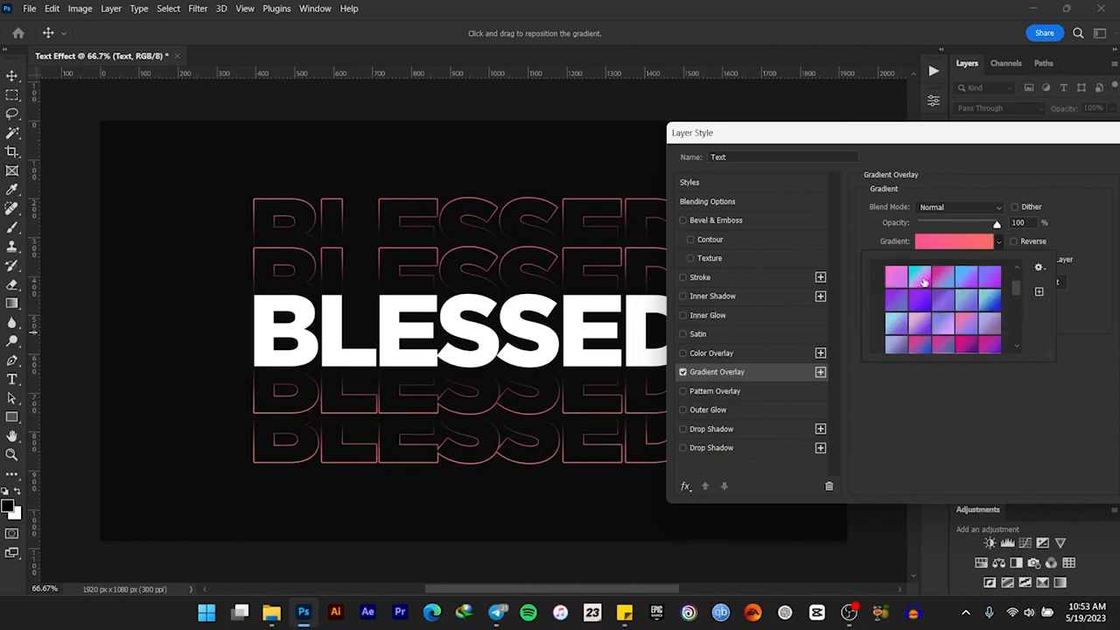
click(942, 277)
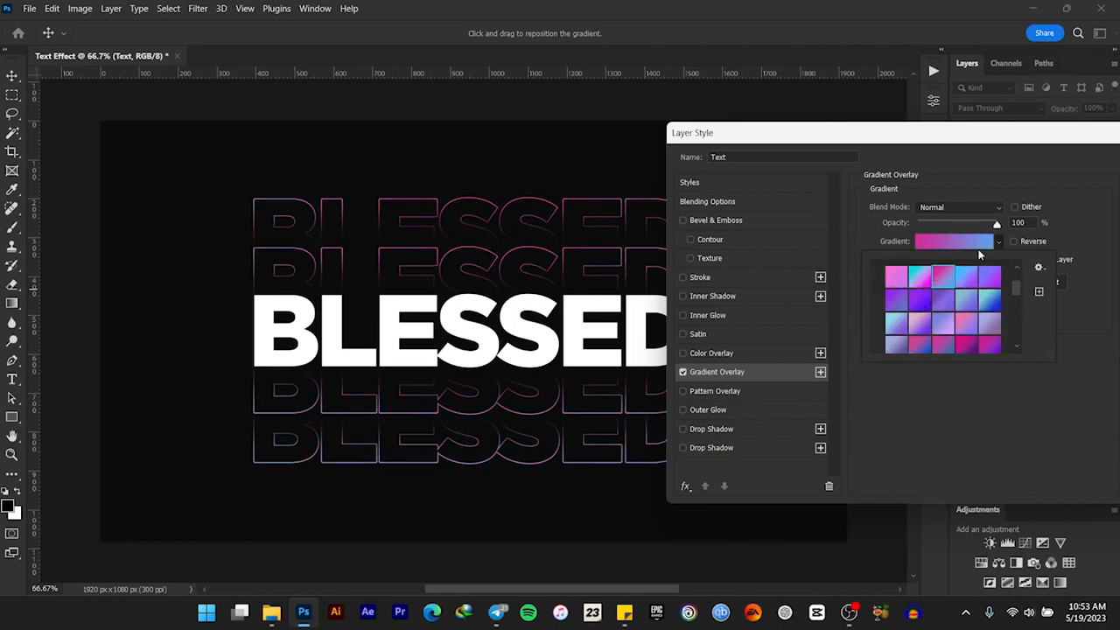
Set the overlay to the yellow-to-pink preset from the Oranges folder and apply the layer style
scroll(947, 279, up, 2)
click(879, 296)
scroll(937, 310, down, 1)
scroll(939, 326, down, 1)
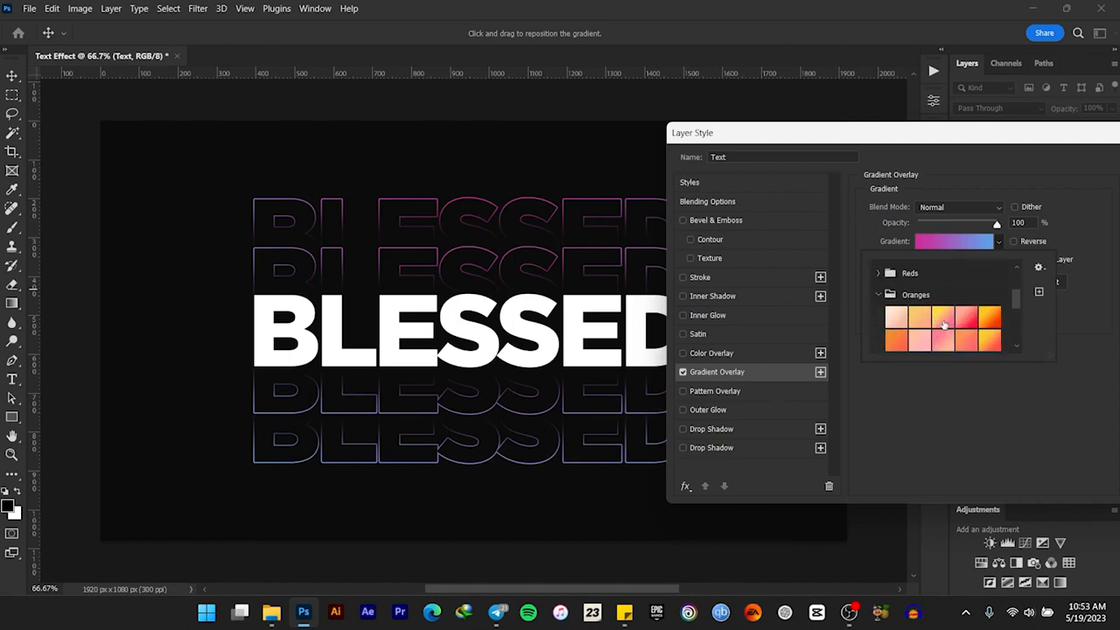
click(942, 318)
drag(1067, 138, 785, 132)
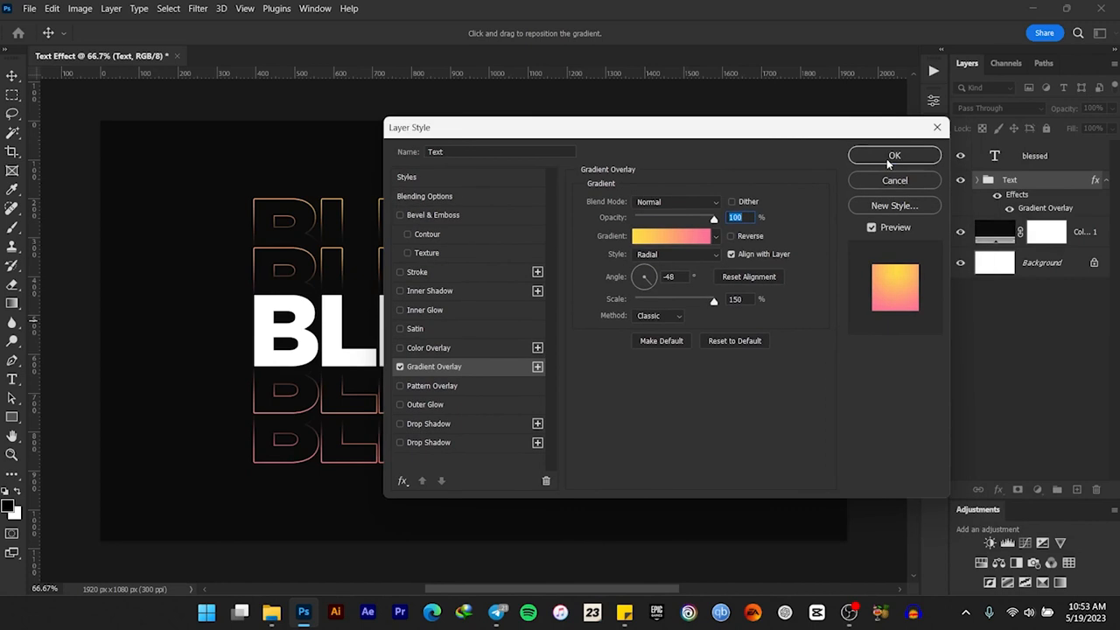
click(888, 160)
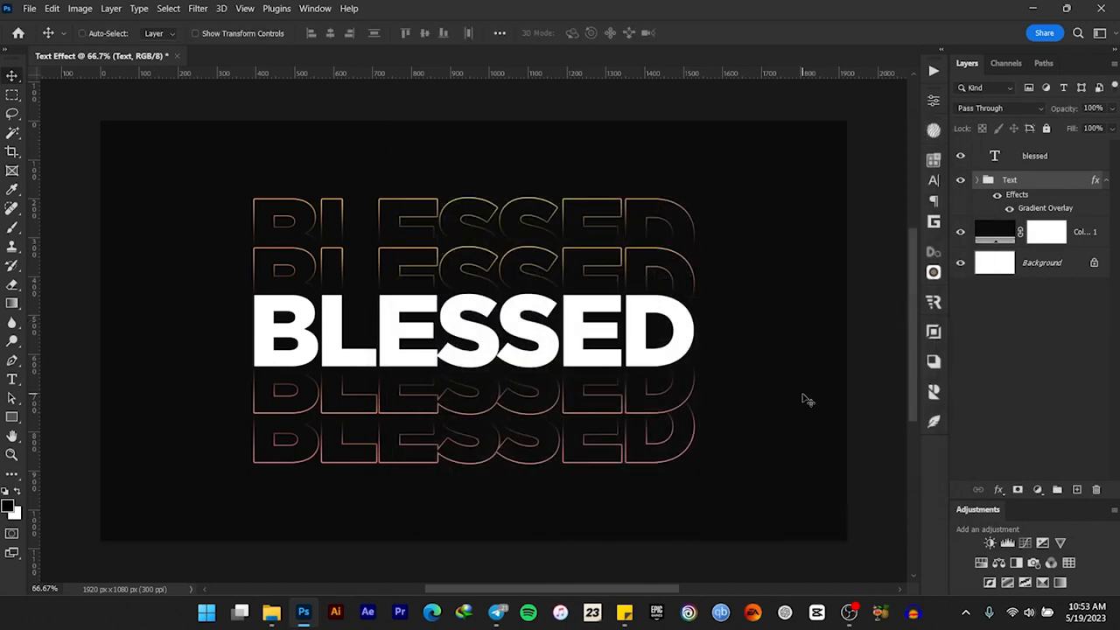
scroll(807, 400, up, 1)
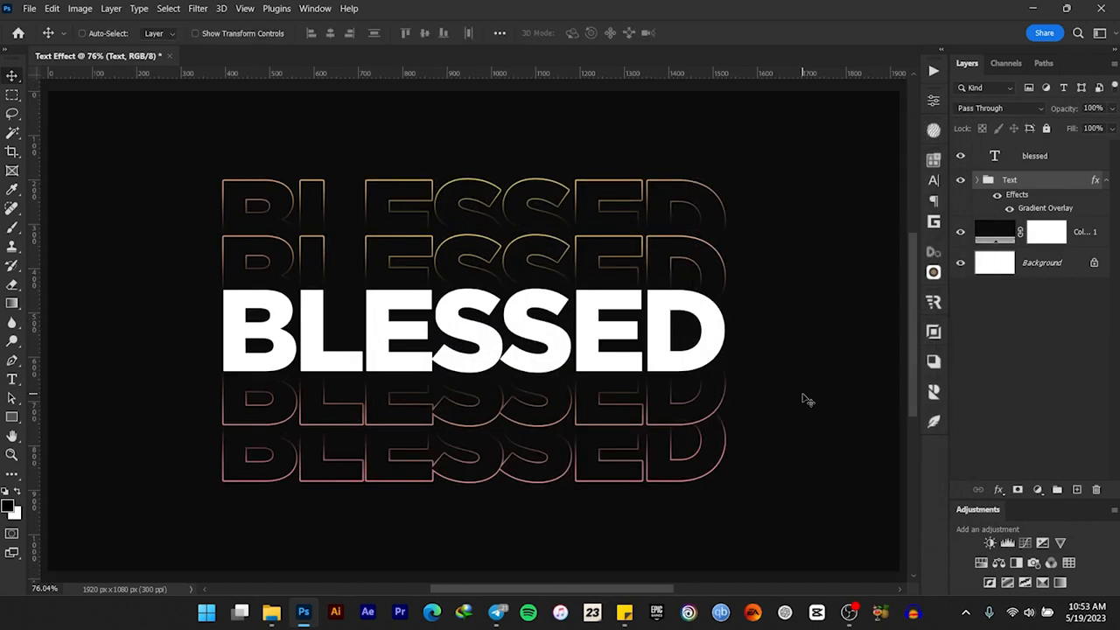